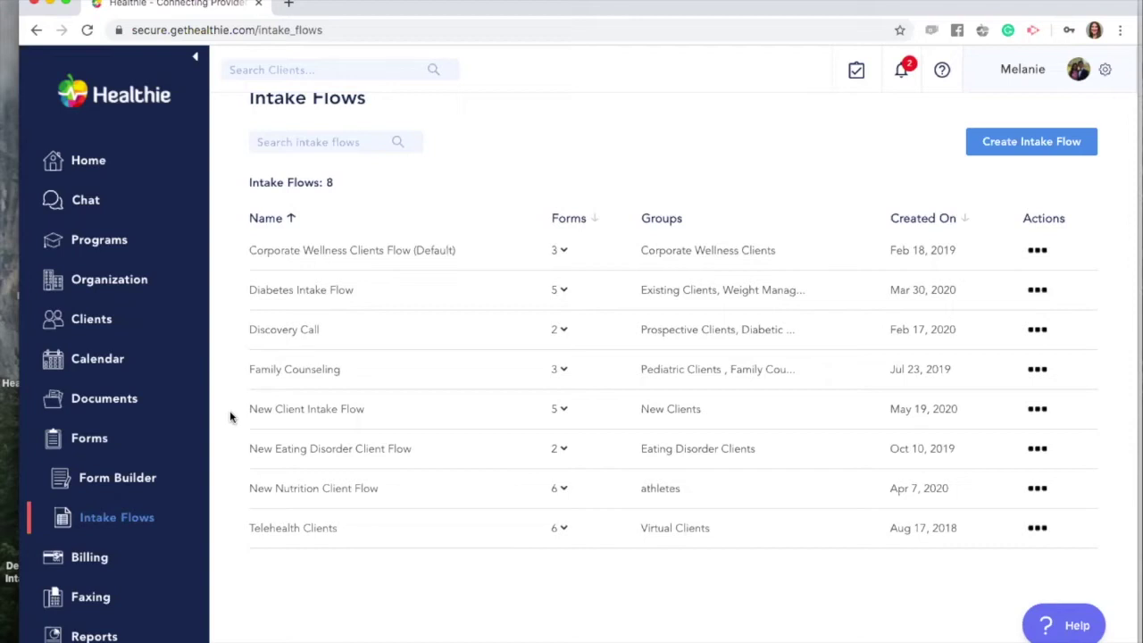
# - Open the list of intake flows in the Forms section
pyautogui.click(90, 444)
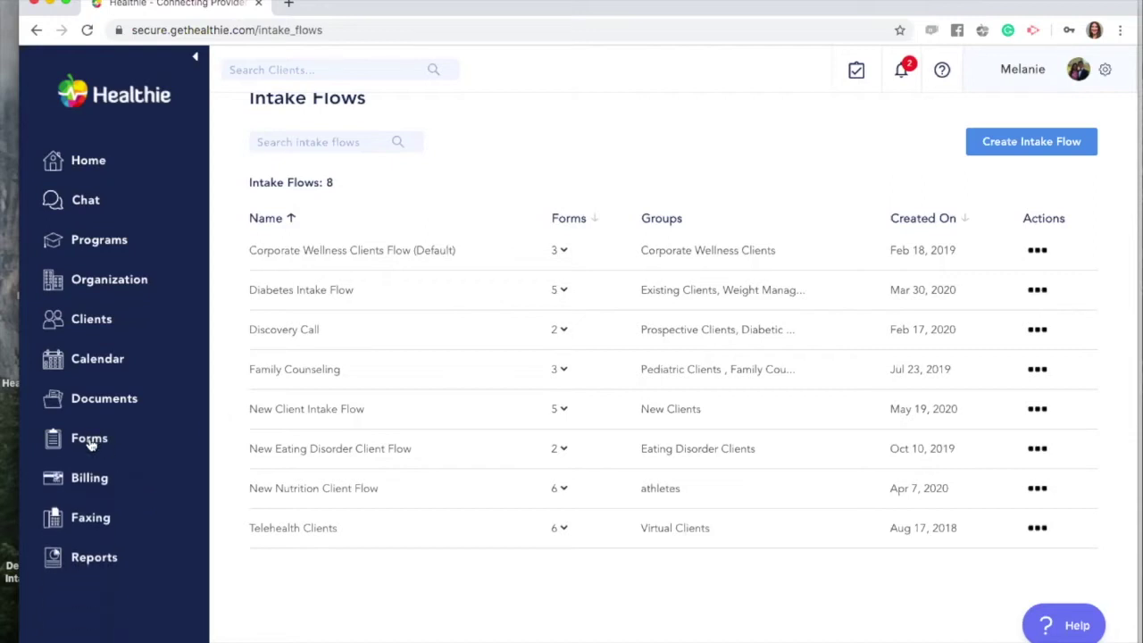
pyautogui.click(90, 441)
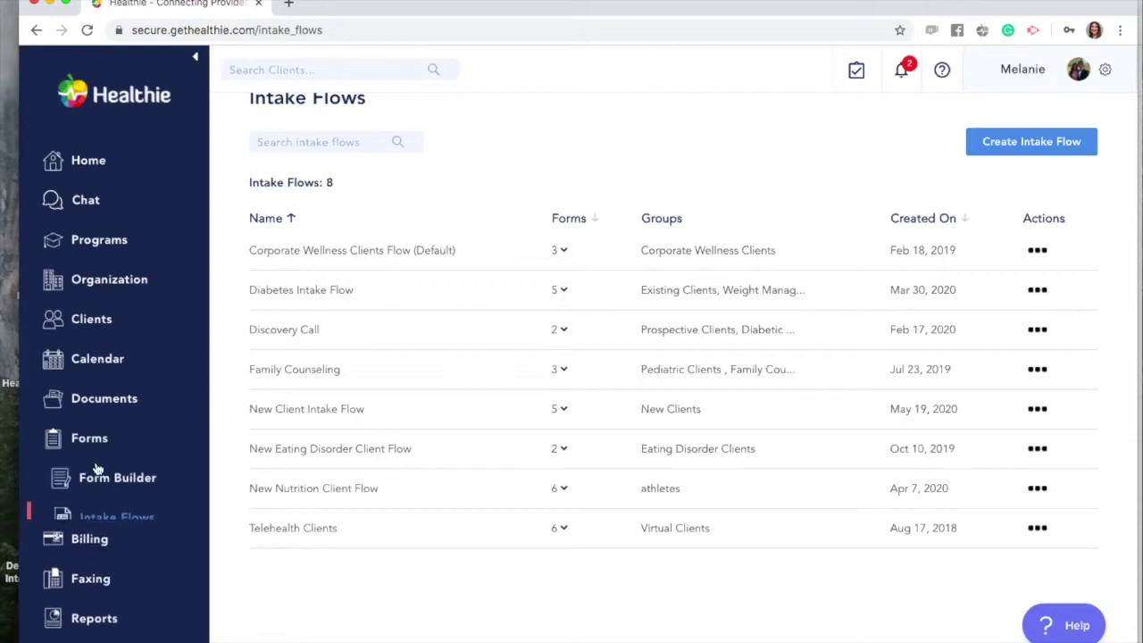
pyautogui.click(107, 521)
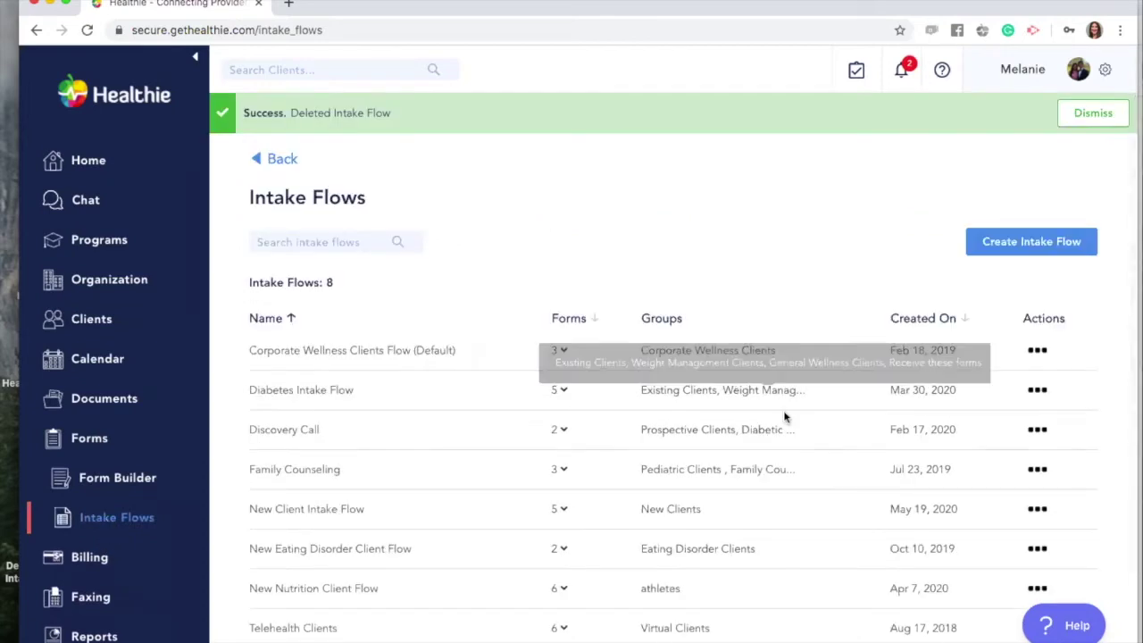
# - Start creating an intake flow and name it New Client Intake Flow
pyautogui.click(1062, 247)
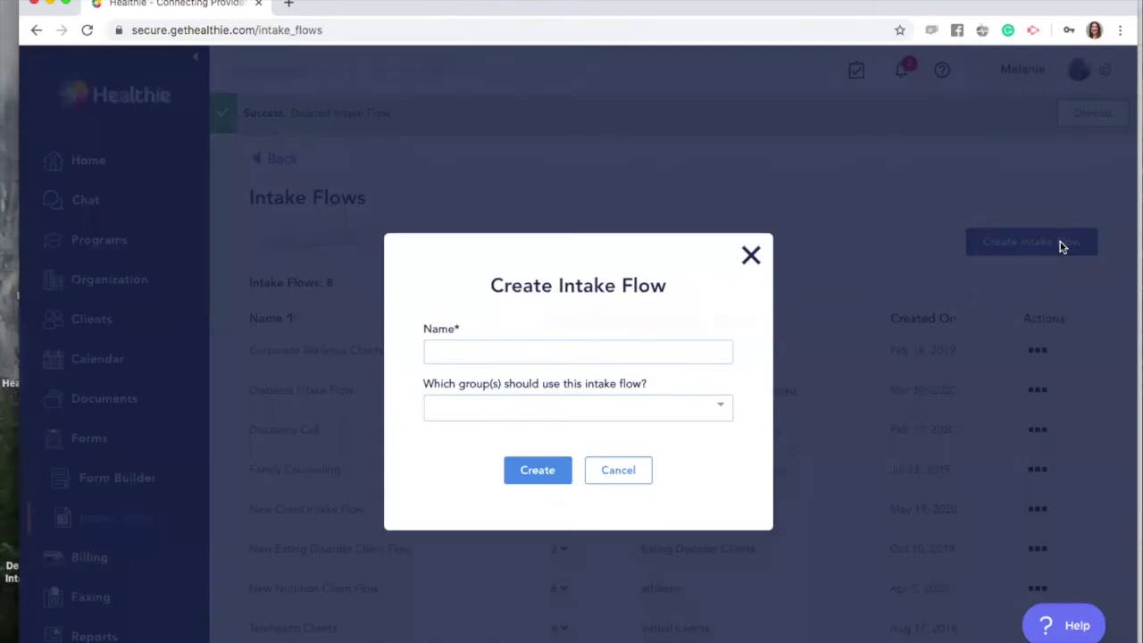
pyautogui.click(602, 350)
pyautogui.click(602, 351)
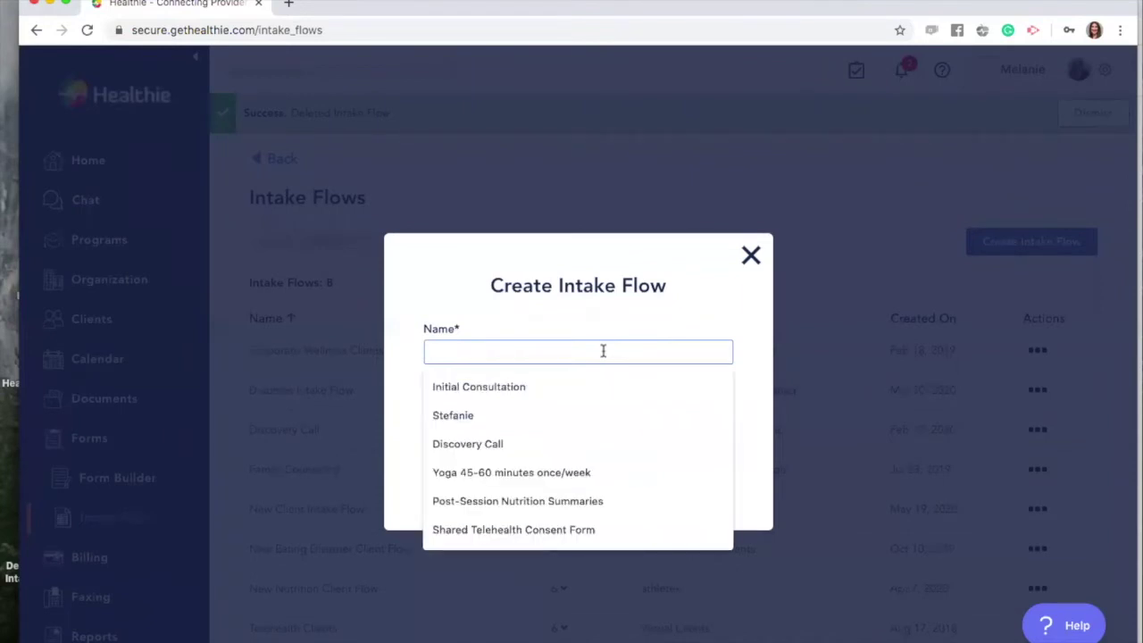
pyautogui.write('New')
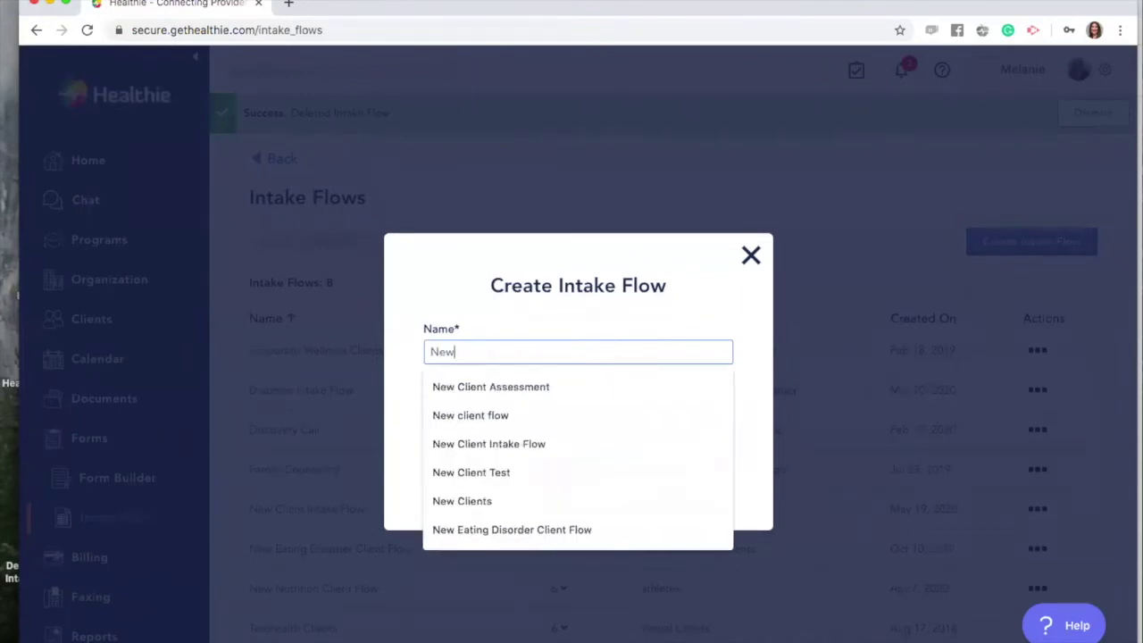
pyautogui.write(' Client Intake Flow')
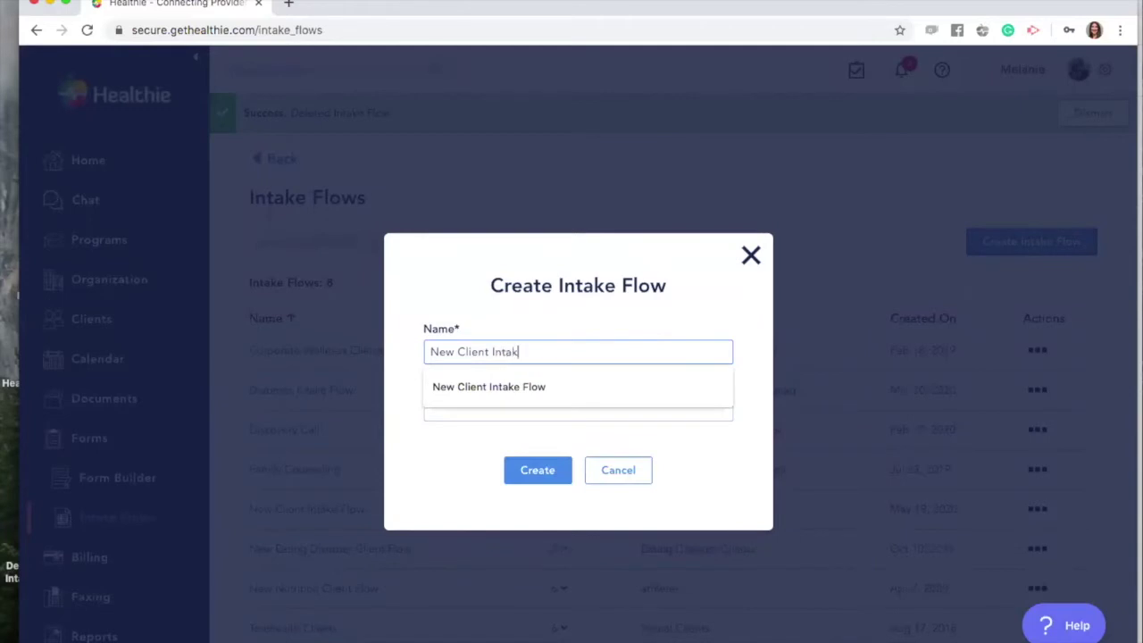
pyautogui.click(563, 380)
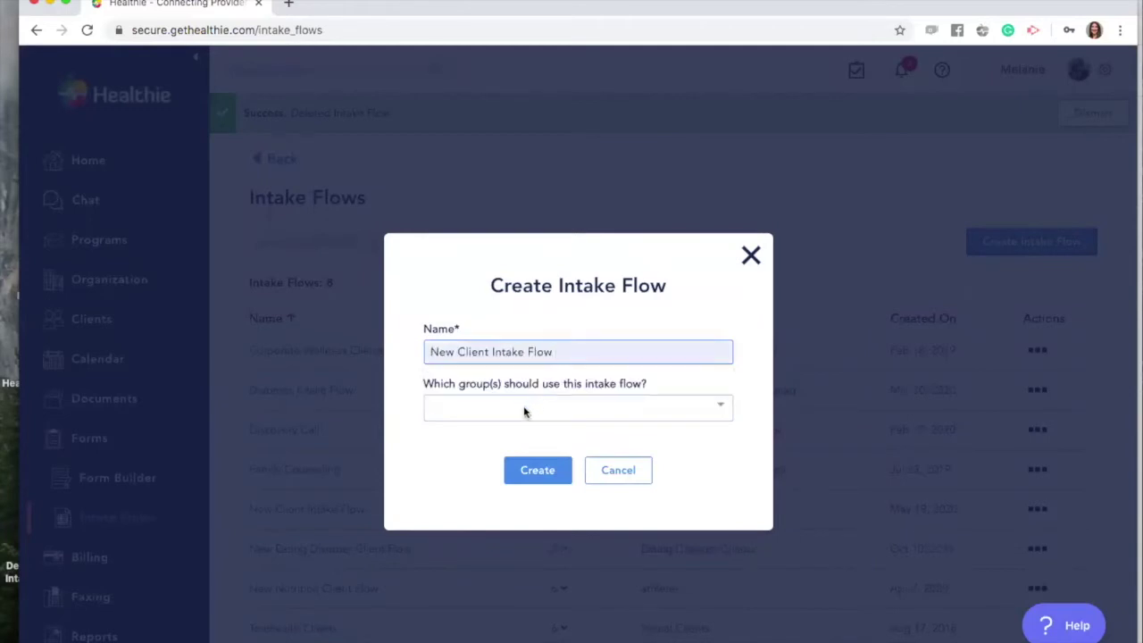
# - Assign the New Clients group to the new intake flow and create it
pyautogui.click(523, 407)
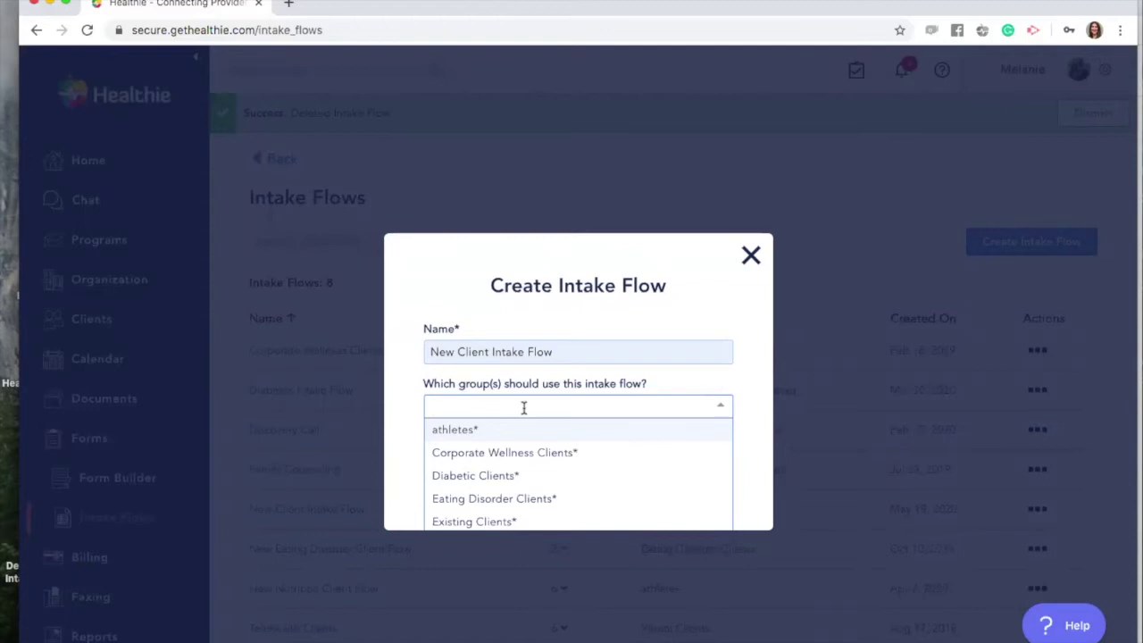
pyautogui.write('new')
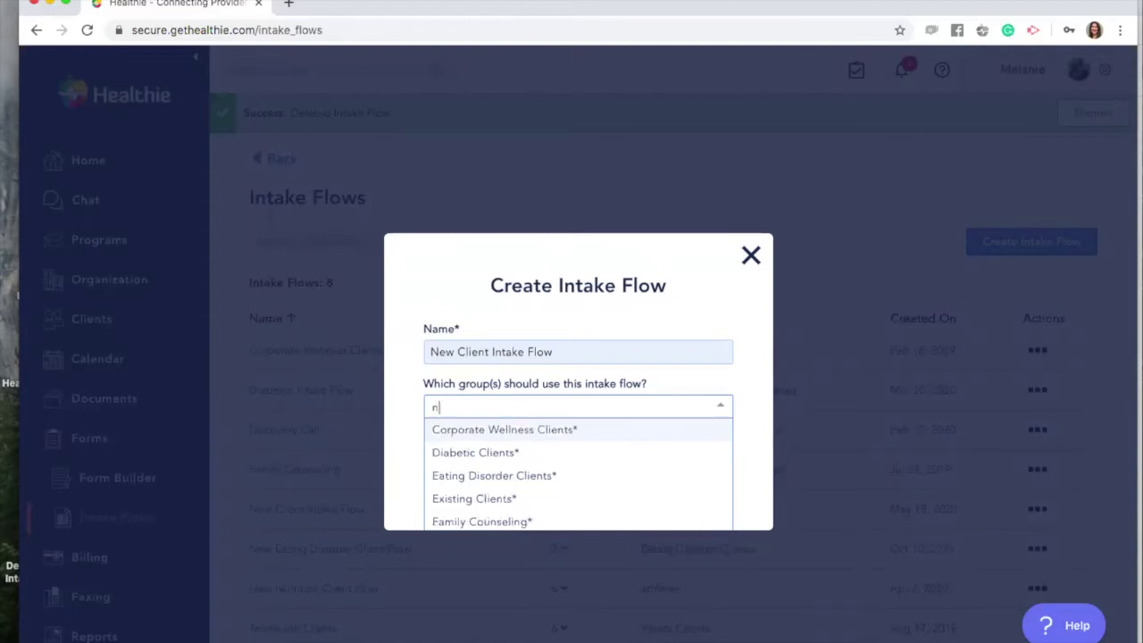
pyautogui.click(467, 432)
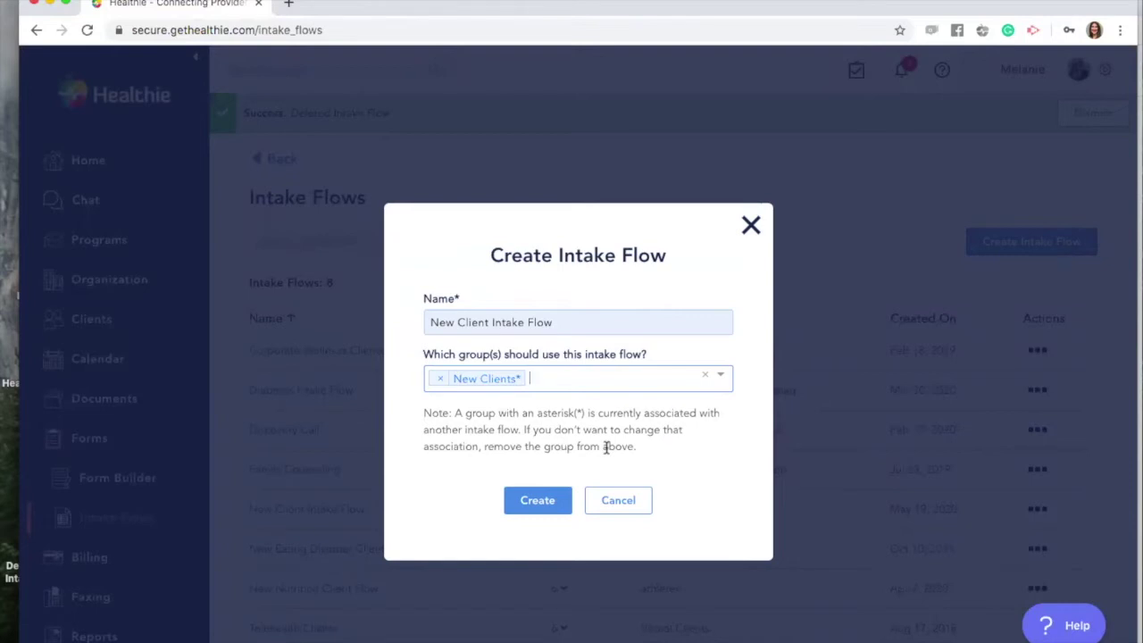
pyautogui.click(530, 501)
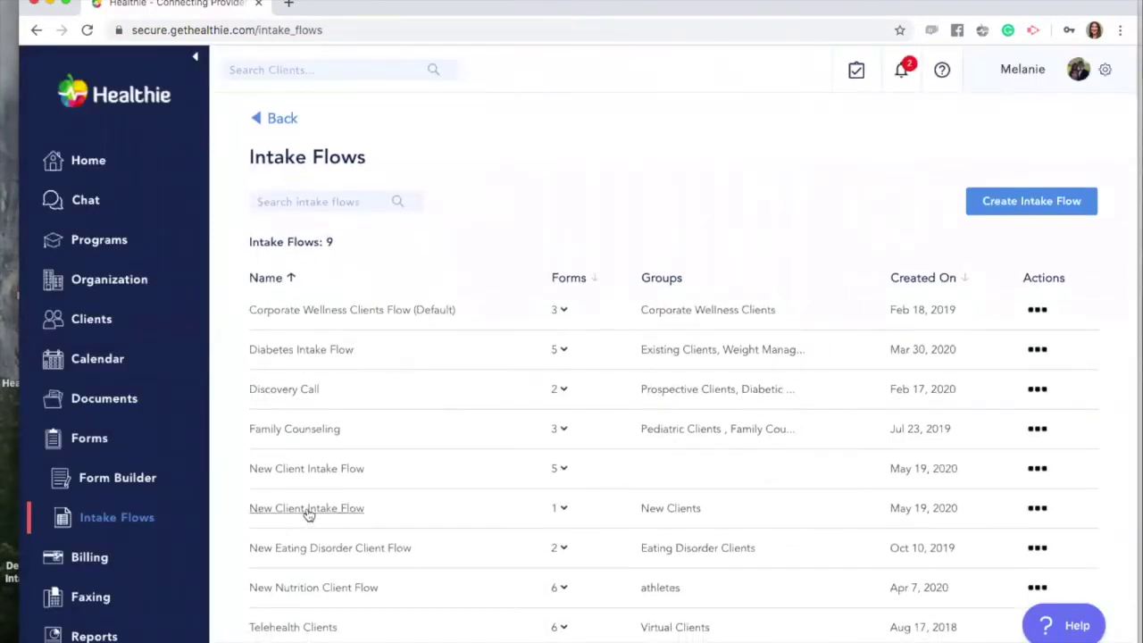
# - Manage the New Client Intake Flow linked to New Clients and add "Welcome!" at the start of its welcome message
pyautogui.click(1039, 509)
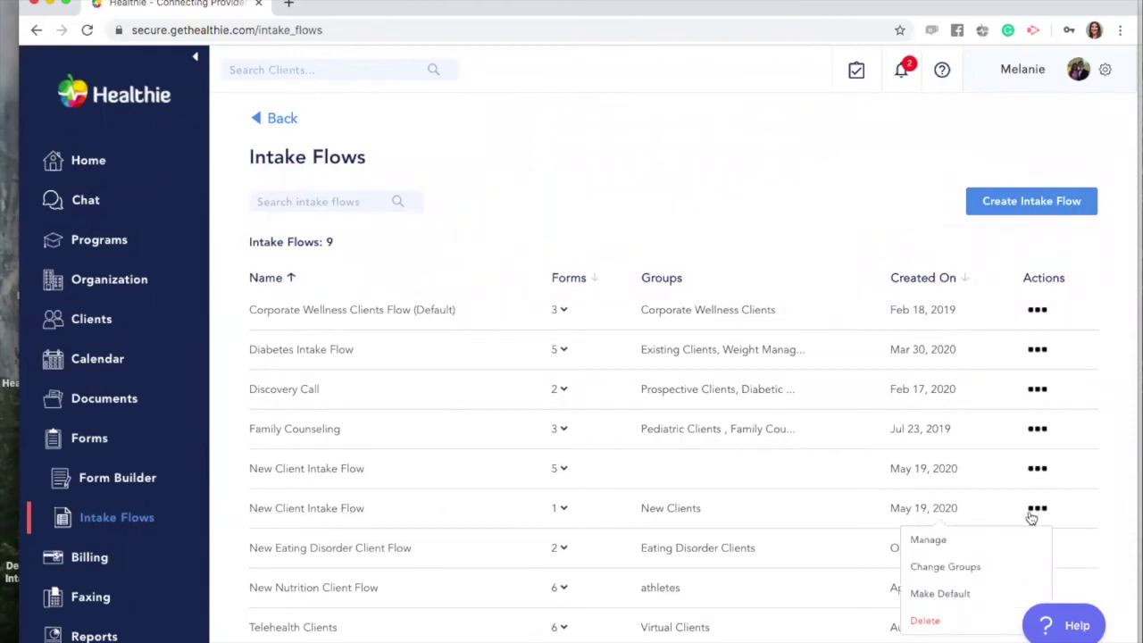
pyautogui.click(934, 540)
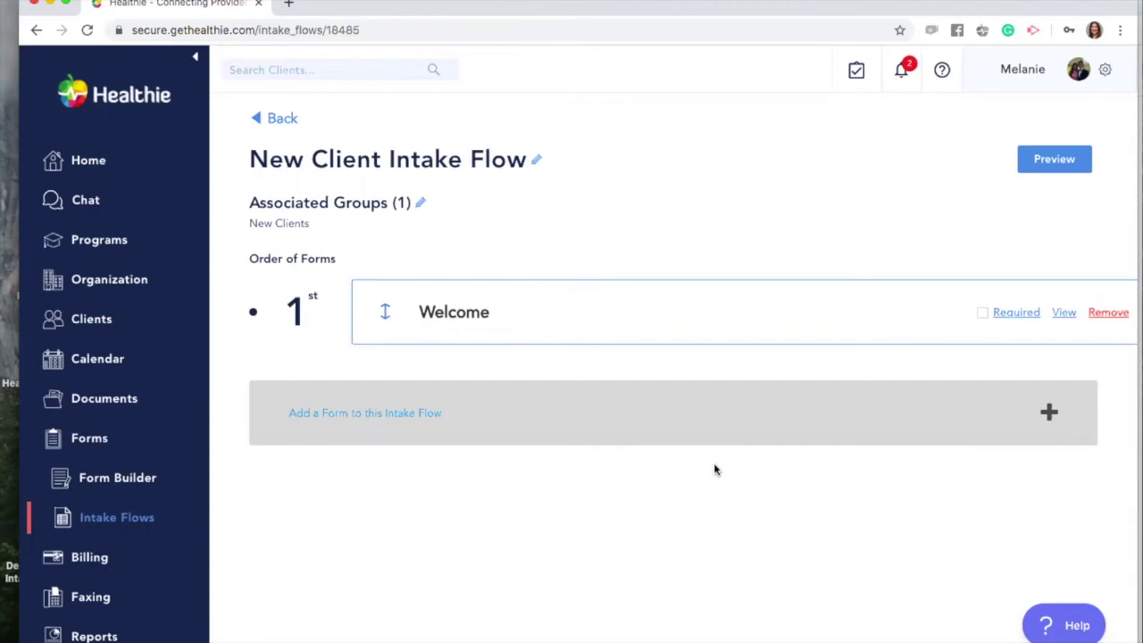
pyautogui.click(461, 312)
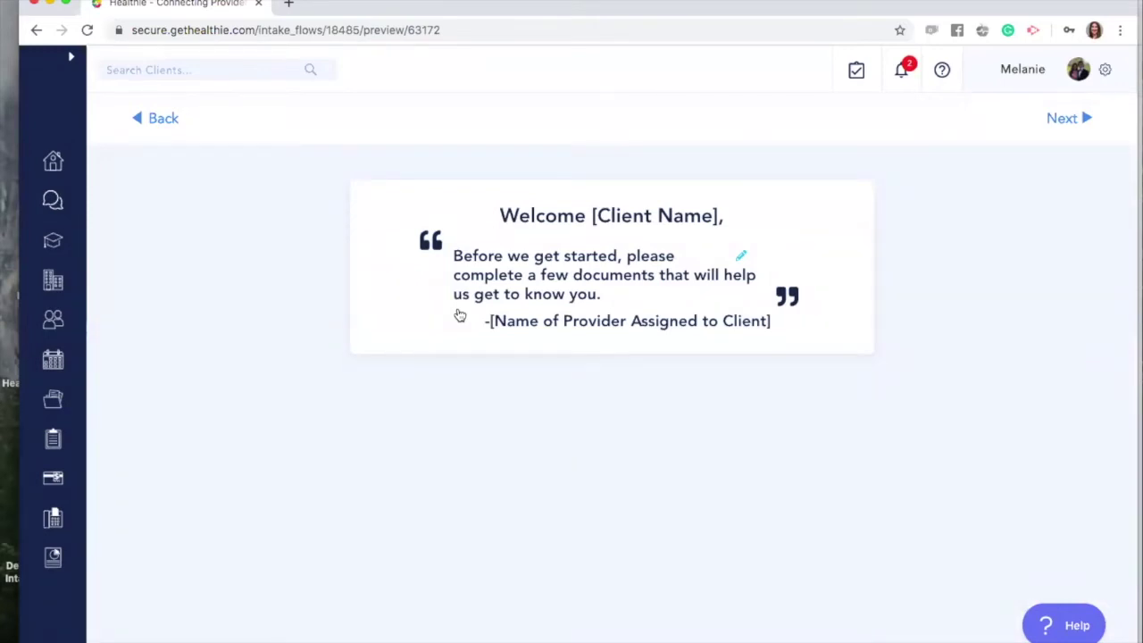
pyautogui.click(744, 259)
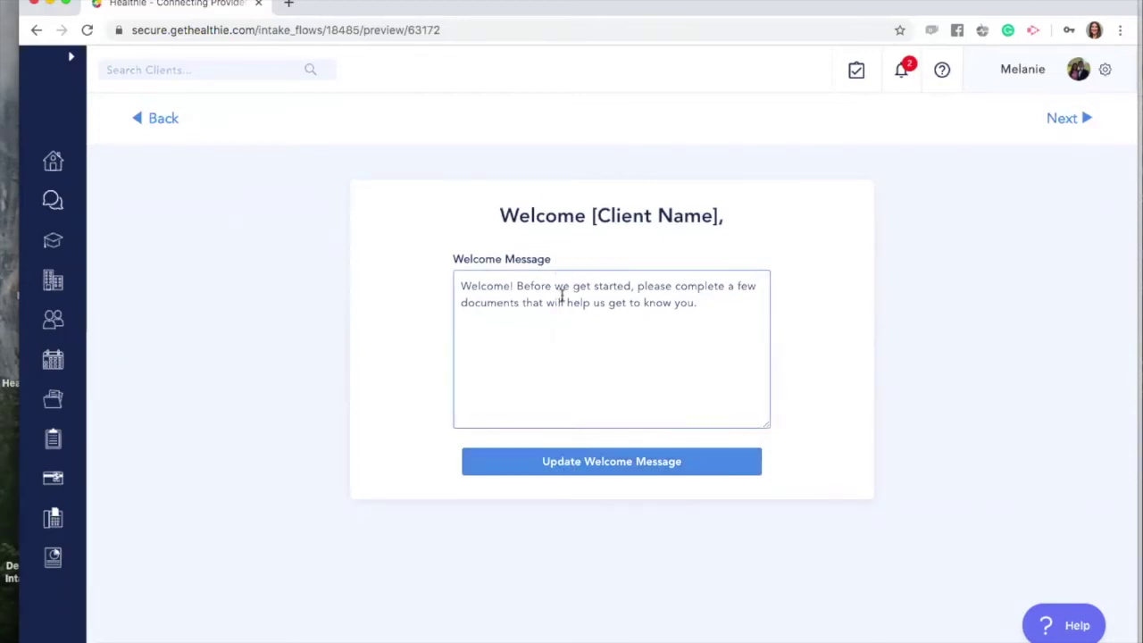
pyautogui.click(554, 461)
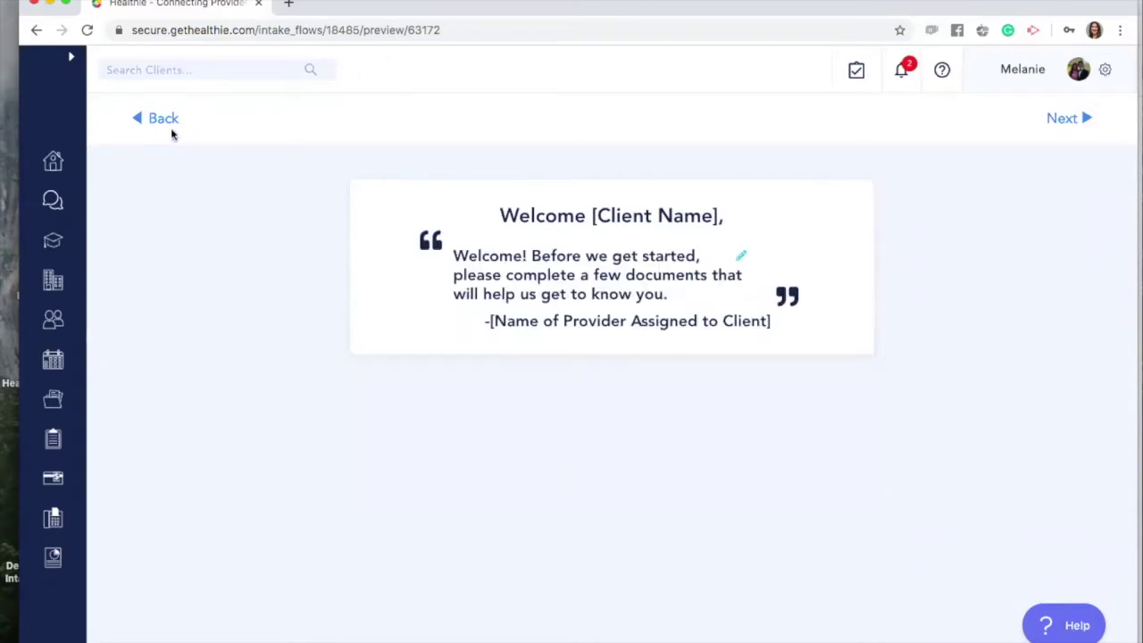
pyautogui.click(163, 120)
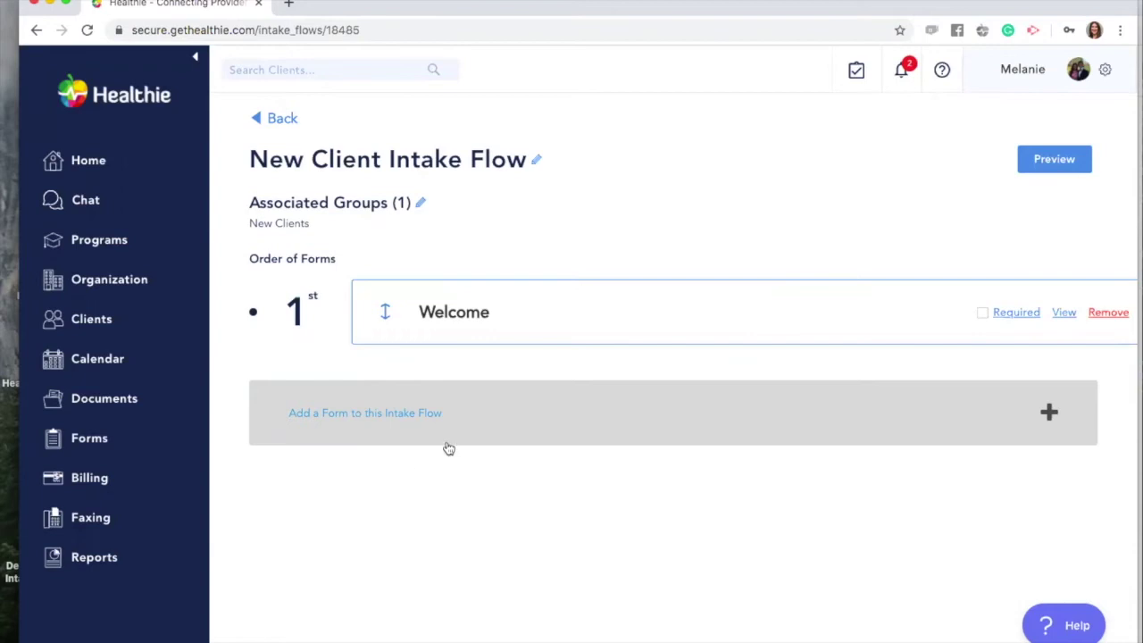
# - Add the existing Healthie Smart Form to the intake flow without marking it as required
pyautogui.click(370, 423)
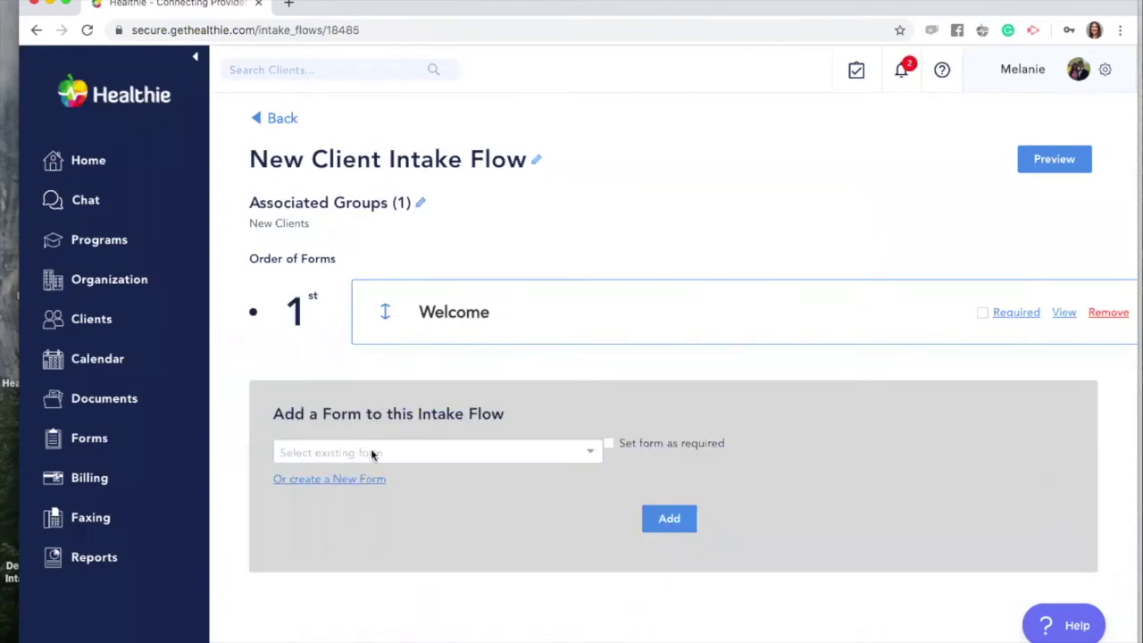
pyautogui.click(372, 453)
pyautogui.write('healthie')
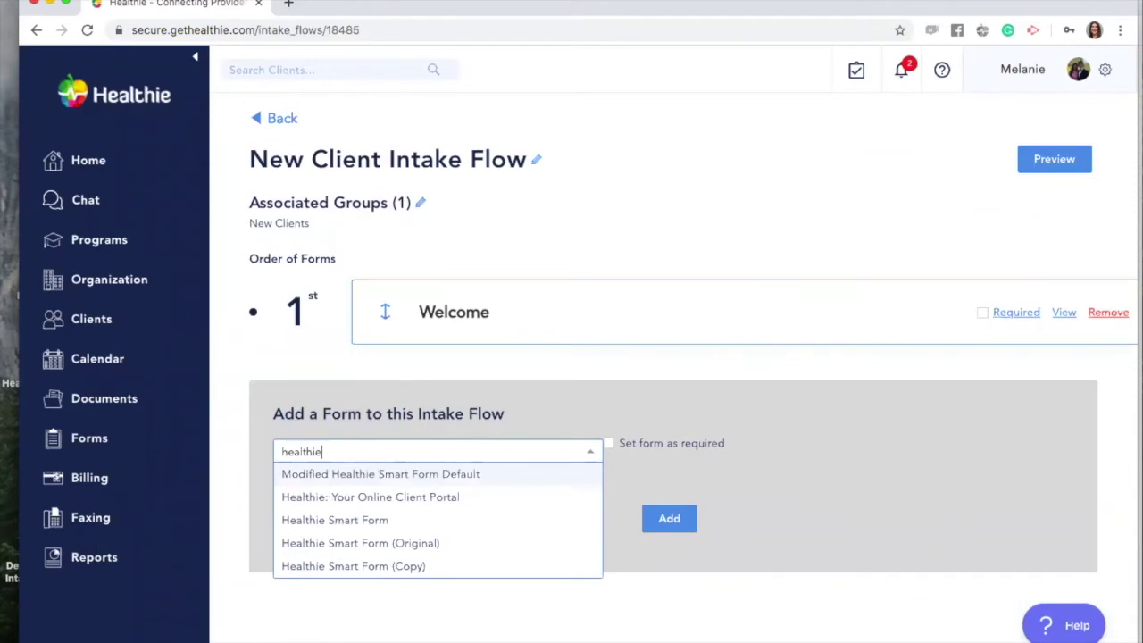
pyautogui.write(' smar')
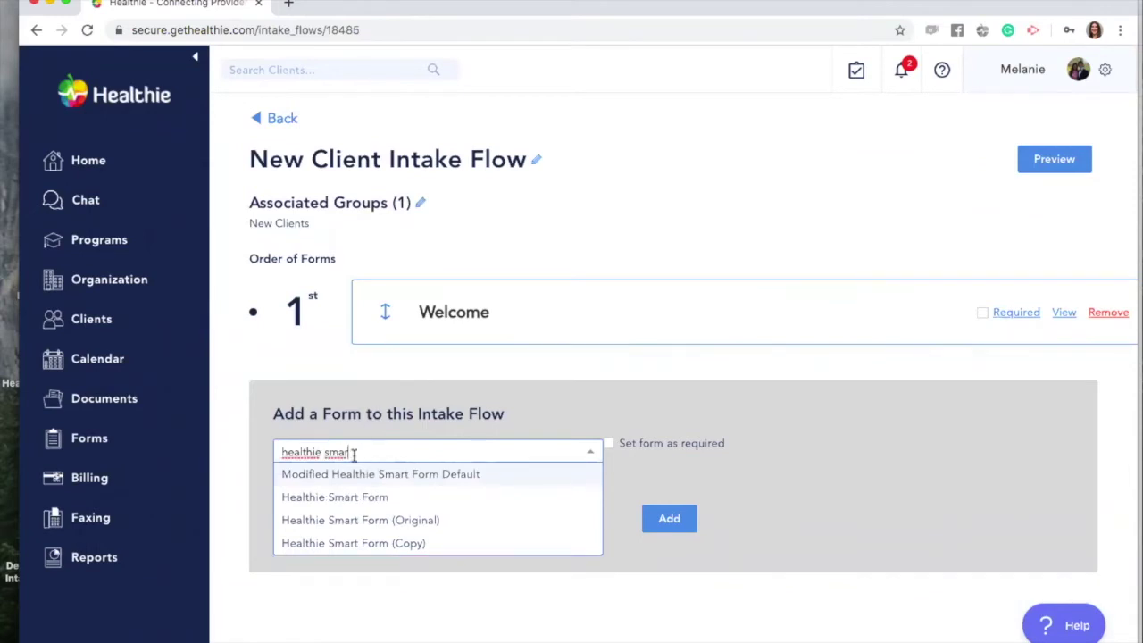
pyautogui.click(358, 498)
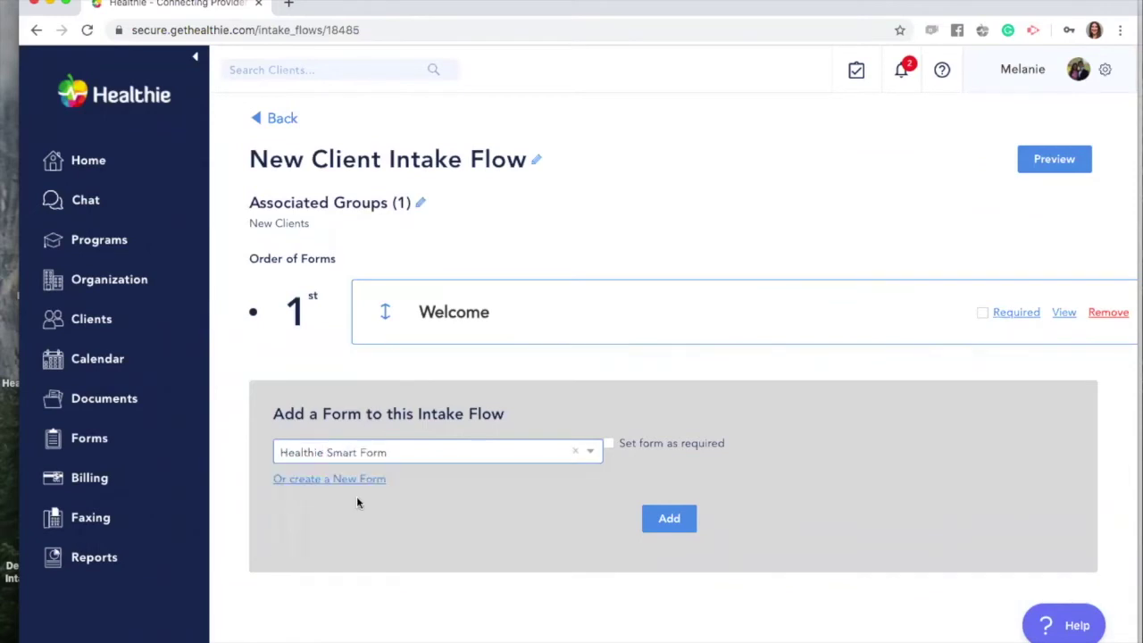
pyautogui.click(672, 523)
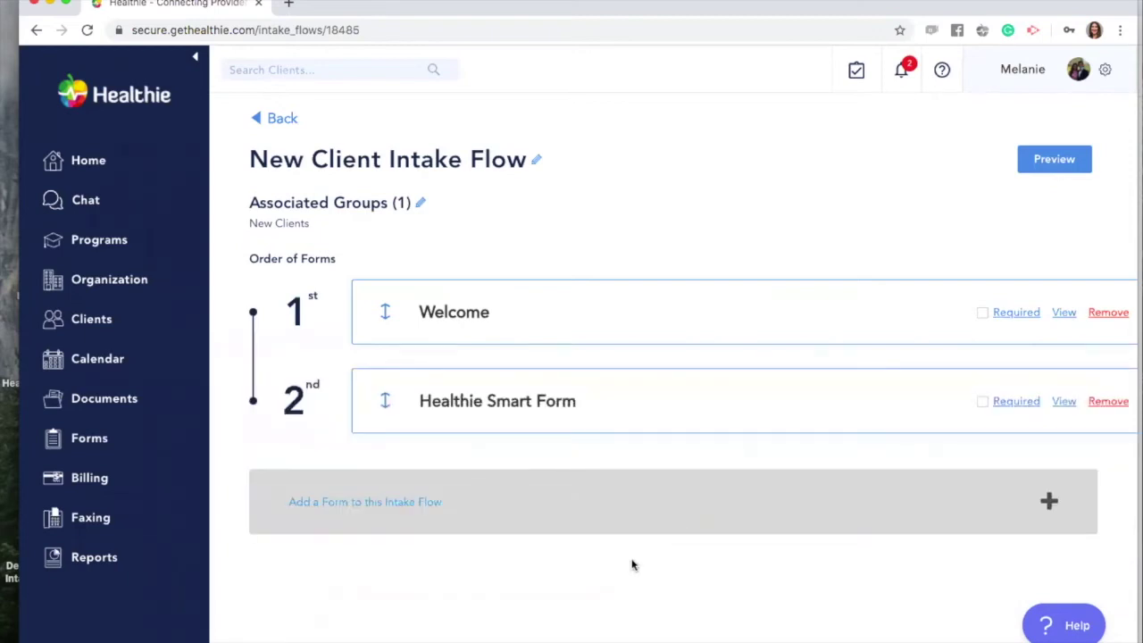
# - Add the existing Billing Info form to the intake flow after the Healthie Smart Form
pyautogui.click(323, 500)
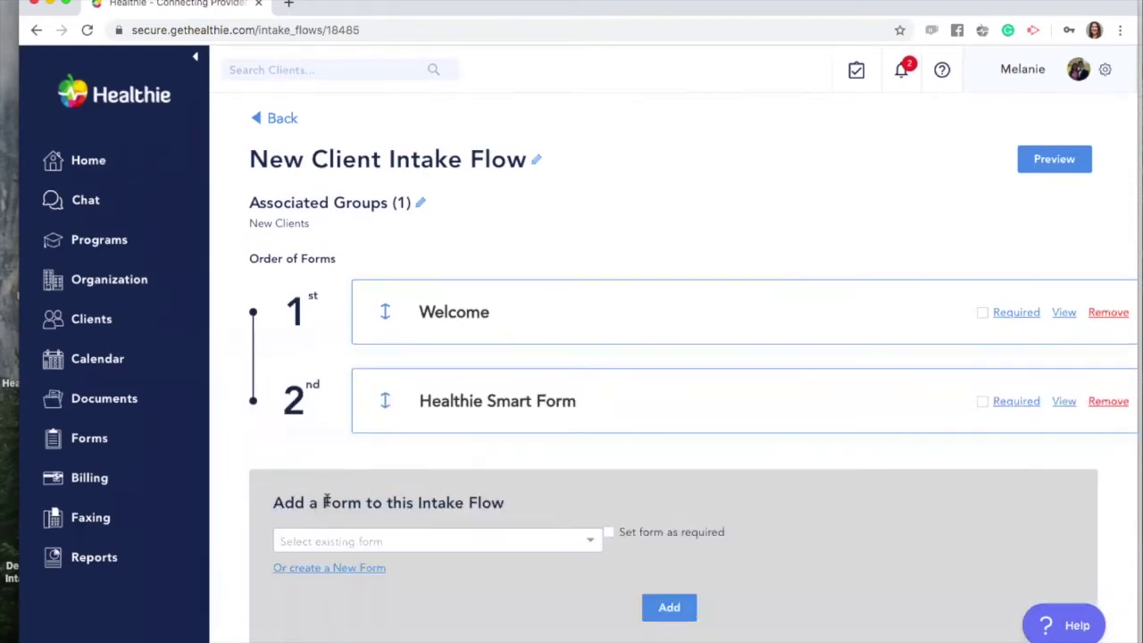
pyautogui.click(422, 542)
pyautogui.write('billing')
pyautogui.click(339, 565)
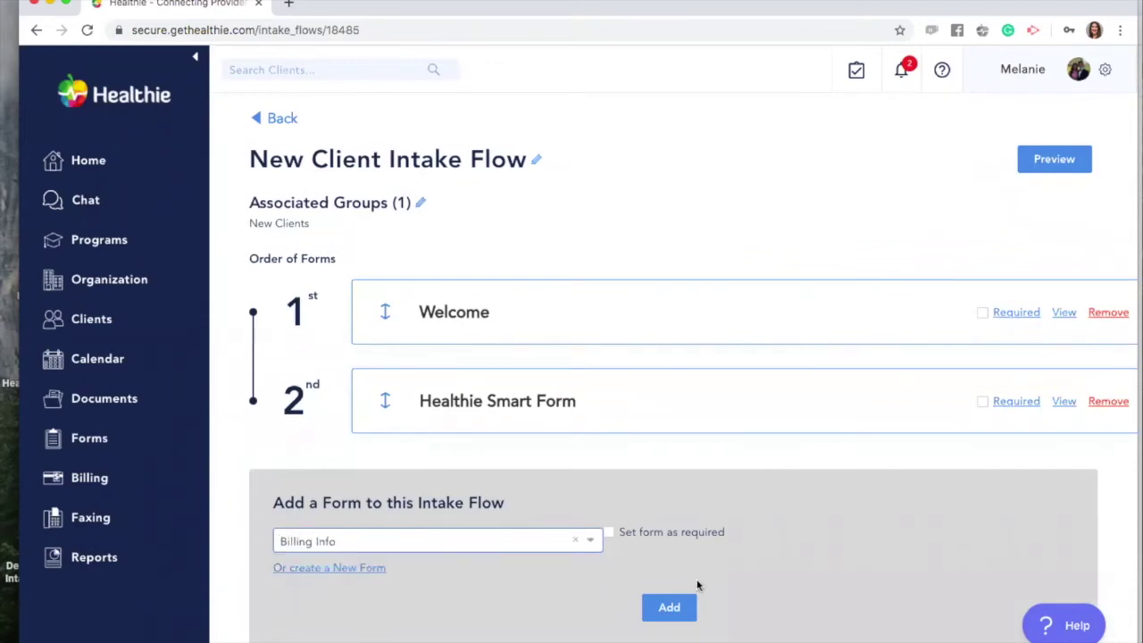
pyautogui.click(674, 608)
# - Add the existing Insurance Form to the intake flow after Billing Info
pyautogui.scroll(-1, 615, 419)
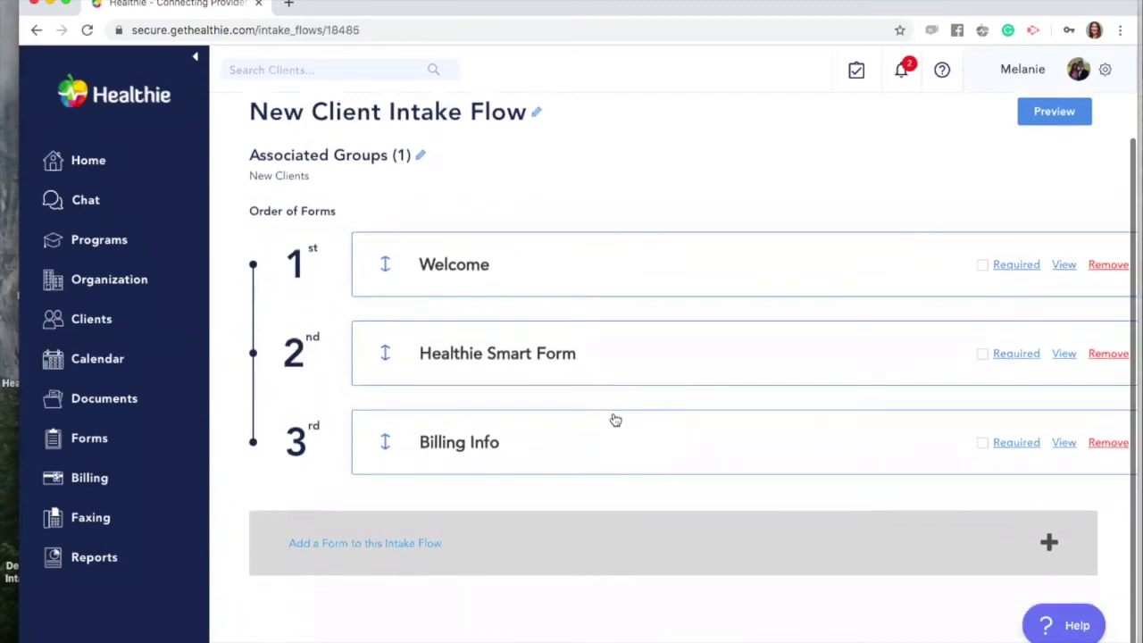
pyautogui.click(318, 545)
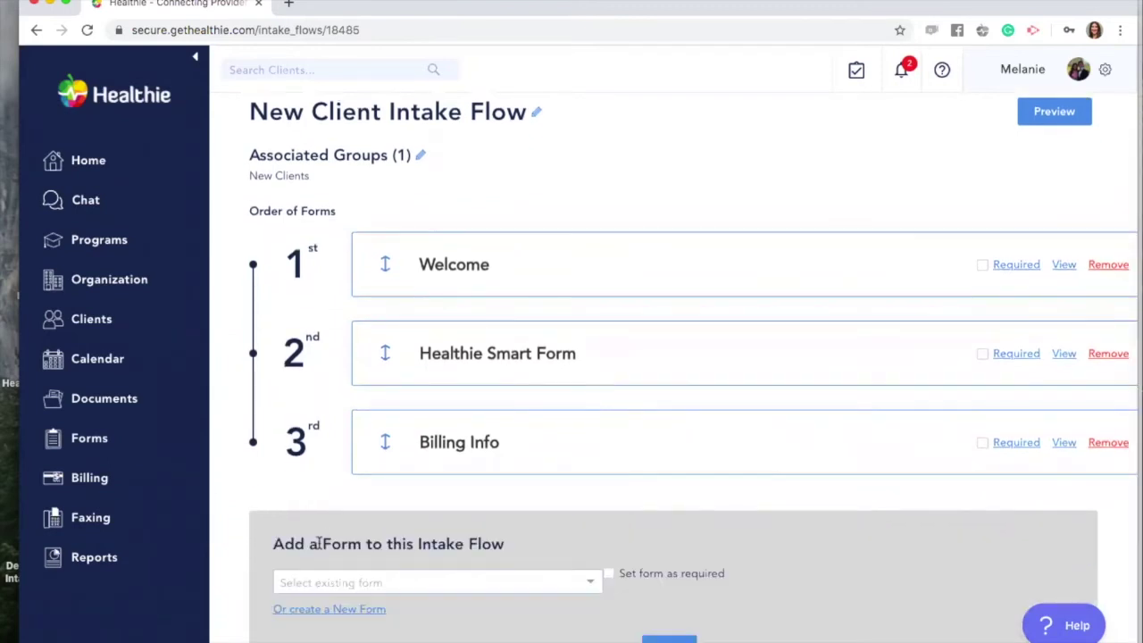
pyautogui.scroll(-1, 478, 550)
pyautogui.click(456, 530)
pyautogui.write('insurance')
pyautogui.click(401, 553)
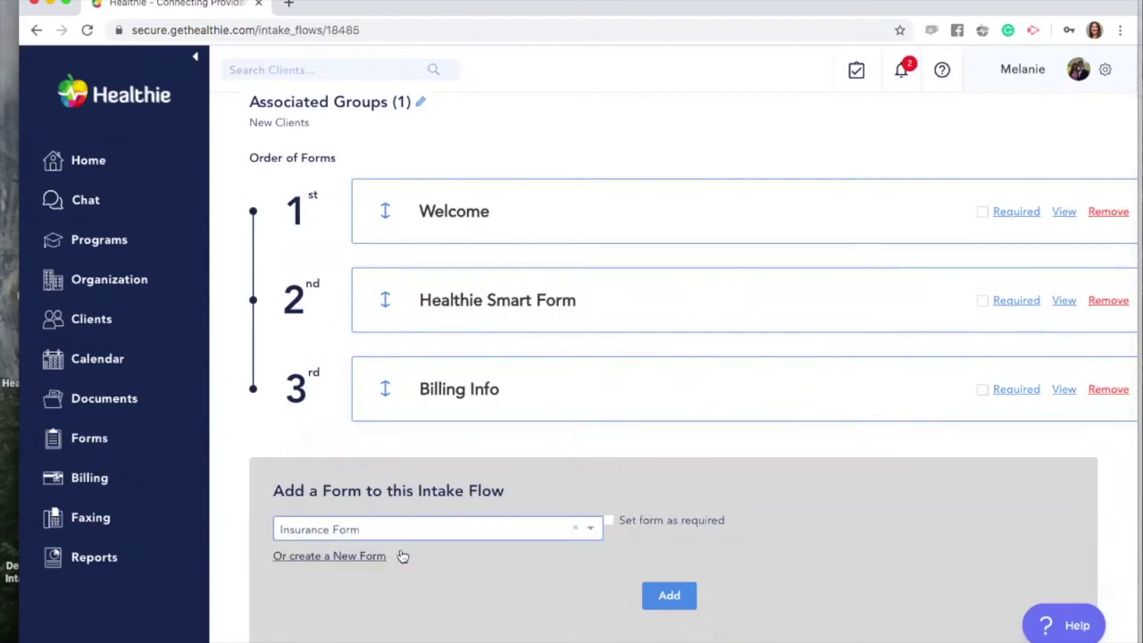
pyautogui.click(670, 596)
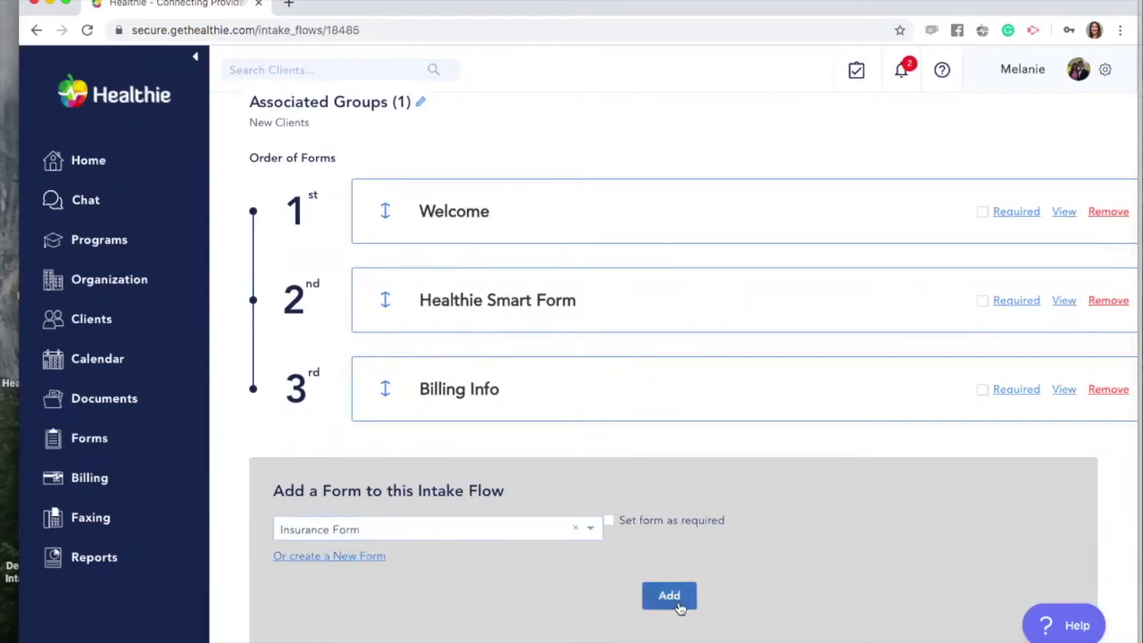
# - Add the existing HIPAA Policy form to the intake flow after the Insurance Form
pyautogui.scroll(-1, 409, 583)
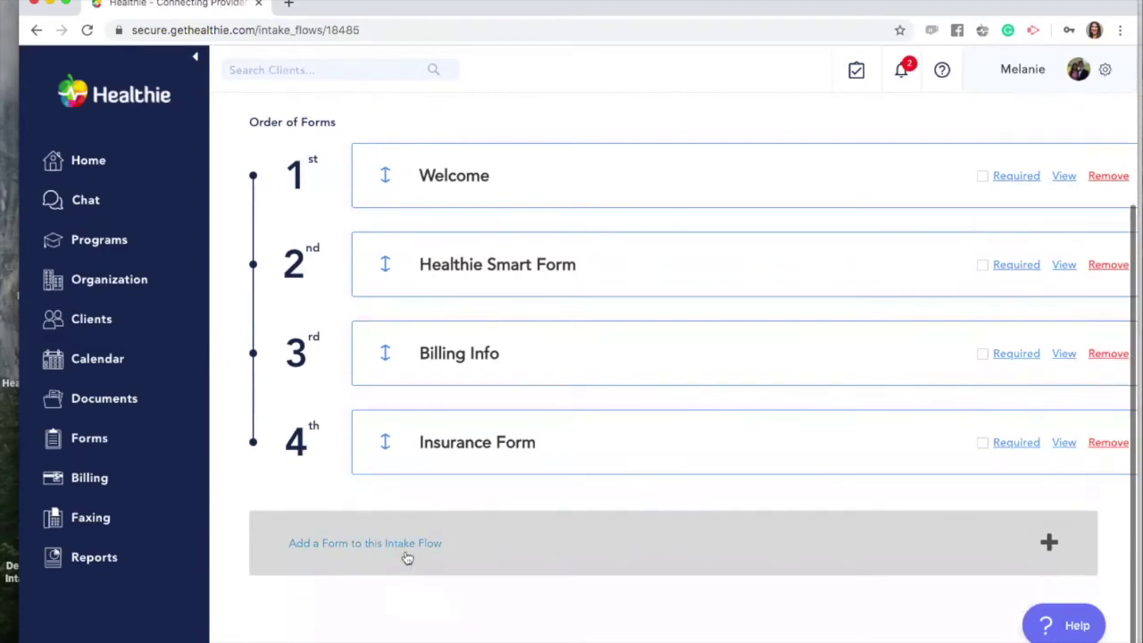
pyautogui.click(385, 544)
pyautogui.click(360, 582)
pyautogui.write('hipaa pri')
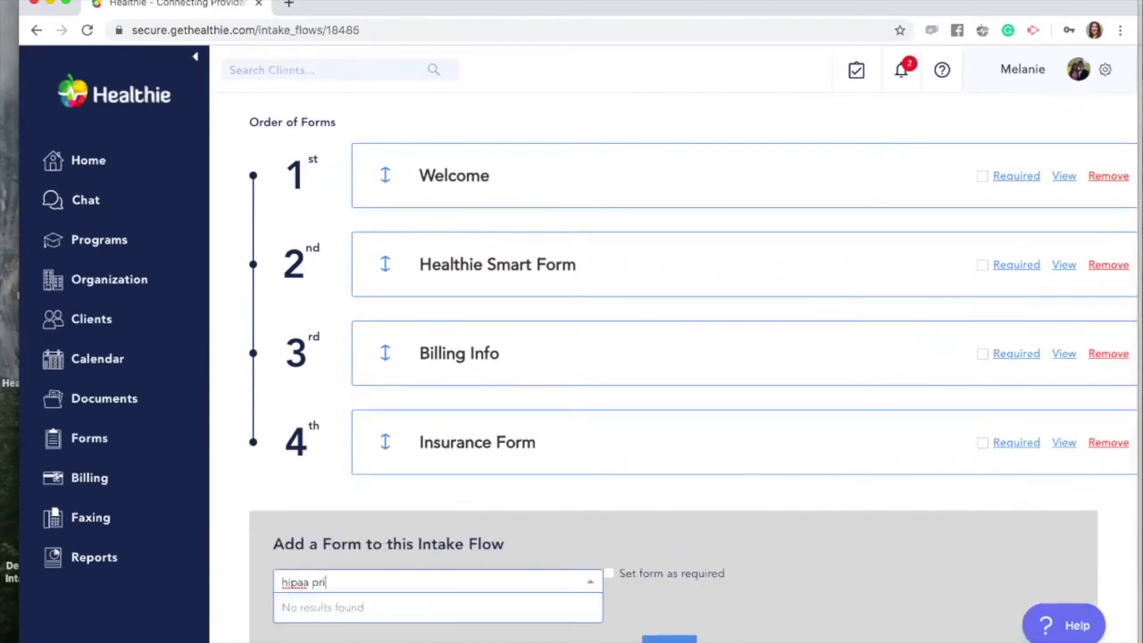
pyautogui.press('BackSpace')
pyautogui.press('BackSpace')
pyautogui.press('BackSpace')
pyautogui.write('pri')
pyautogui.press('BackSpace')
pyautogui.press('BackSpace')
pyautogui.click(353, 605)
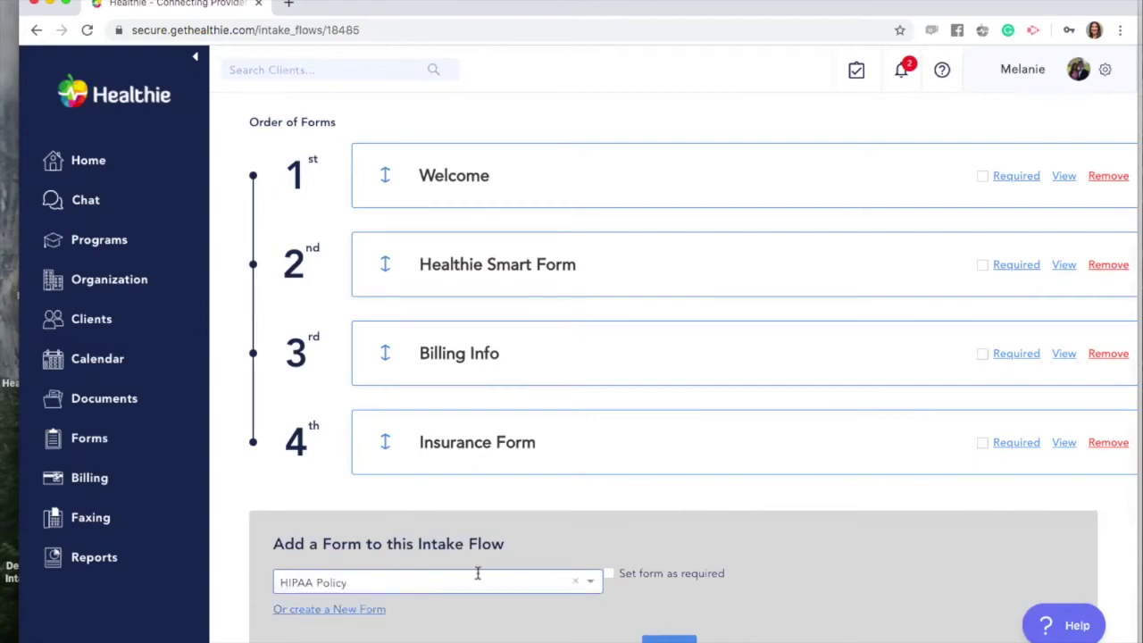
pyautogui.scroll(-2, 474, 571)
pyautogui.click(681, 565)
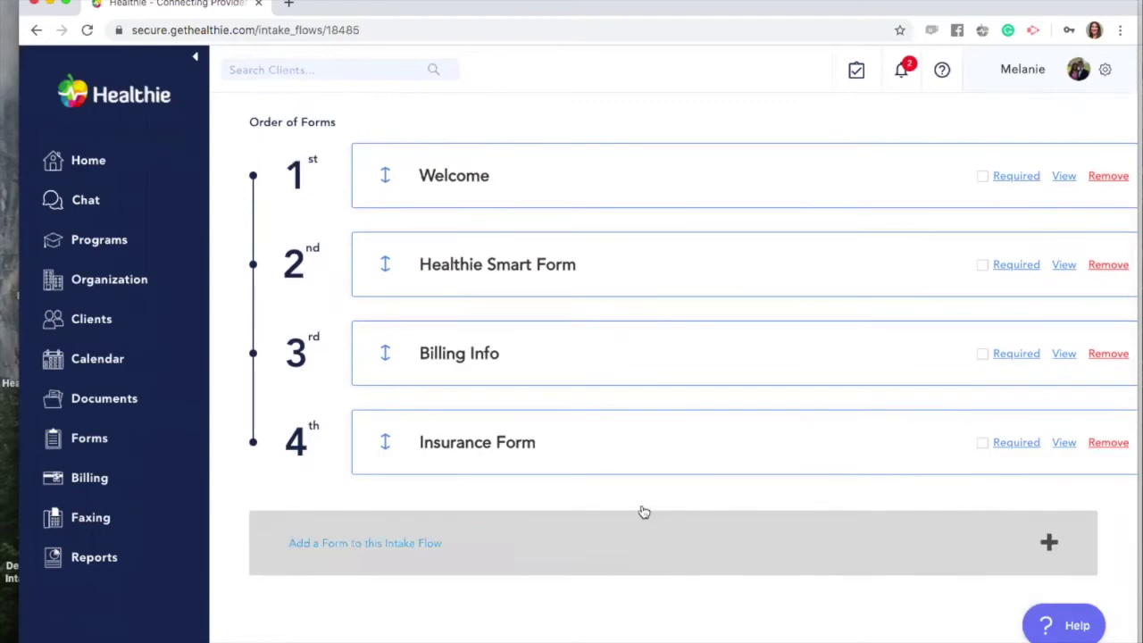
# - Try to move the HIPAA Policy form within the intake flow's order of forms
pyautogui.scroll(2, 640, 497)
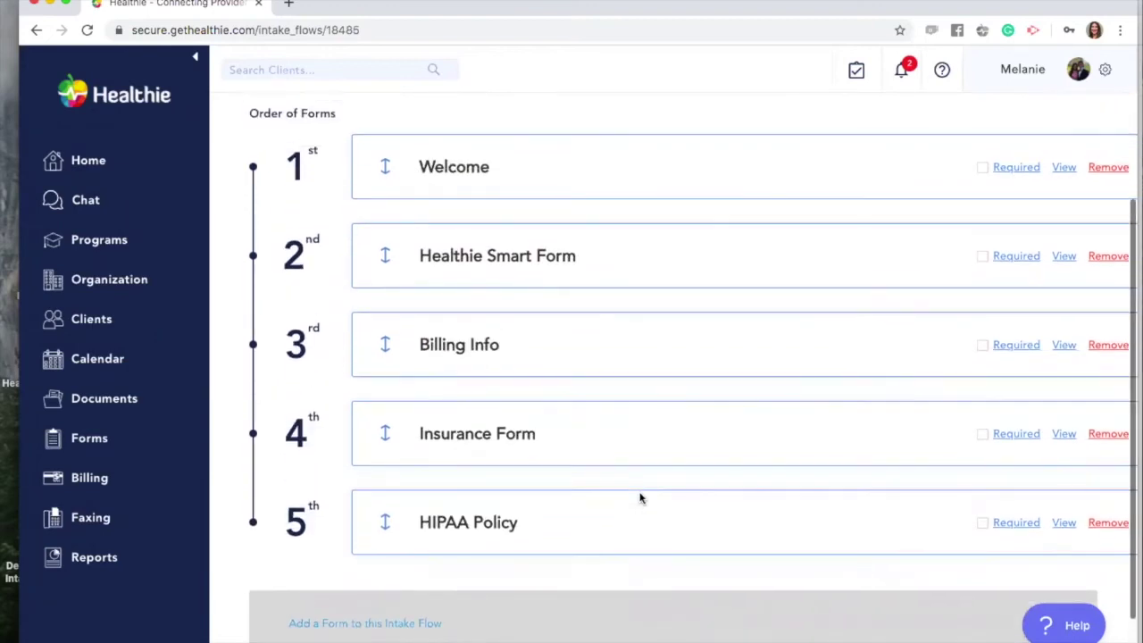
pyautogui.moveTo(480, 546); pyautogui.dragTo(472, 574)
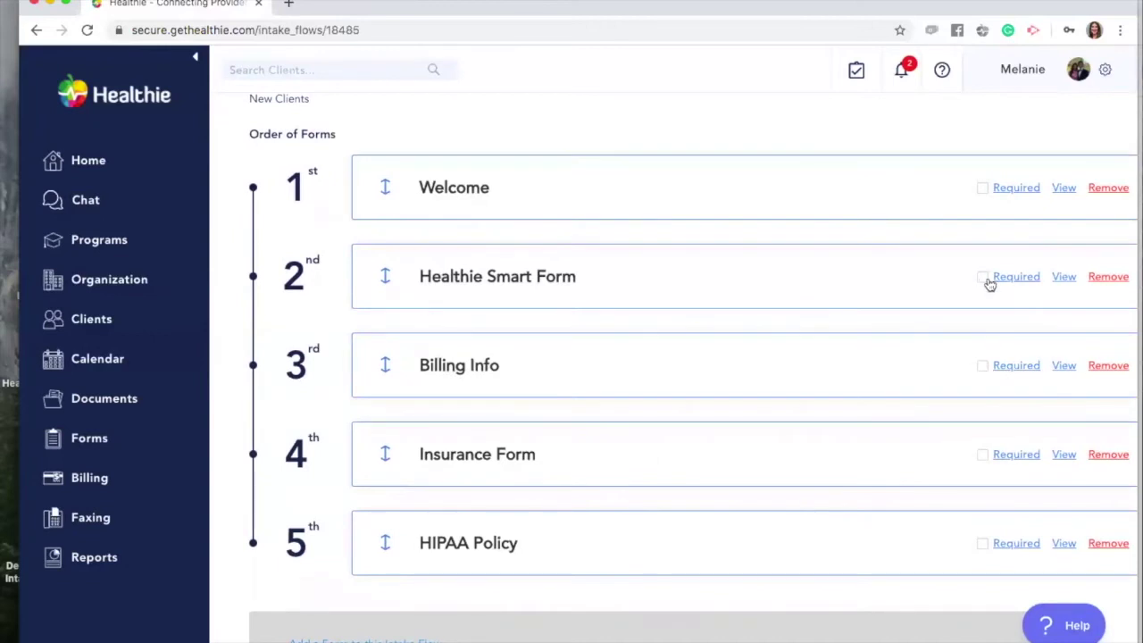
# - Mark the Billing Info and Insurance Form entries of the intake flow as required
pyautogui.click(983, 366)
pyautogui.click(989, 458)
# - Preview the intake flow page by page from the welcome message to the last form and return to its setup page
pyautogui.scroll(2, 799, 474)
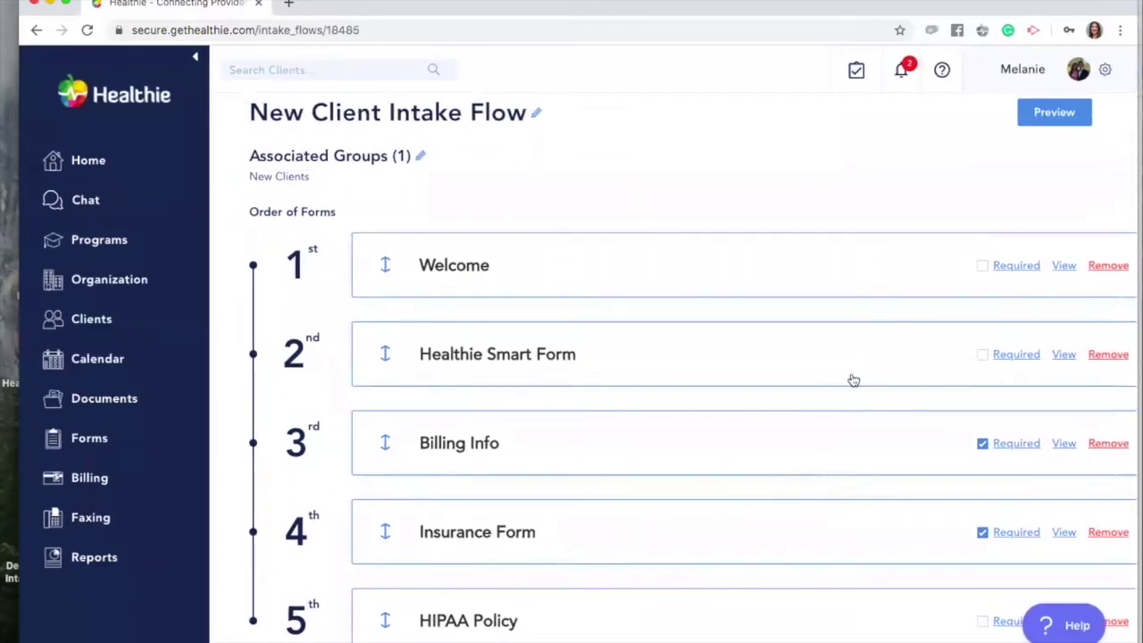
pyautogui.scroll(1, 781, 368)
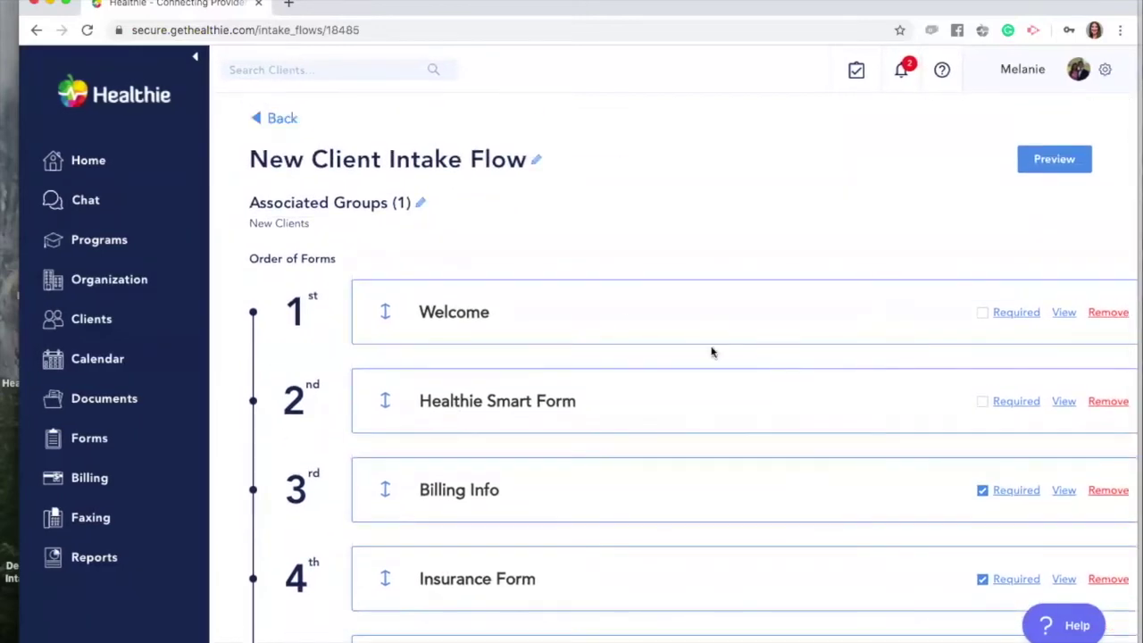
pyautogui.click(1063, 160)
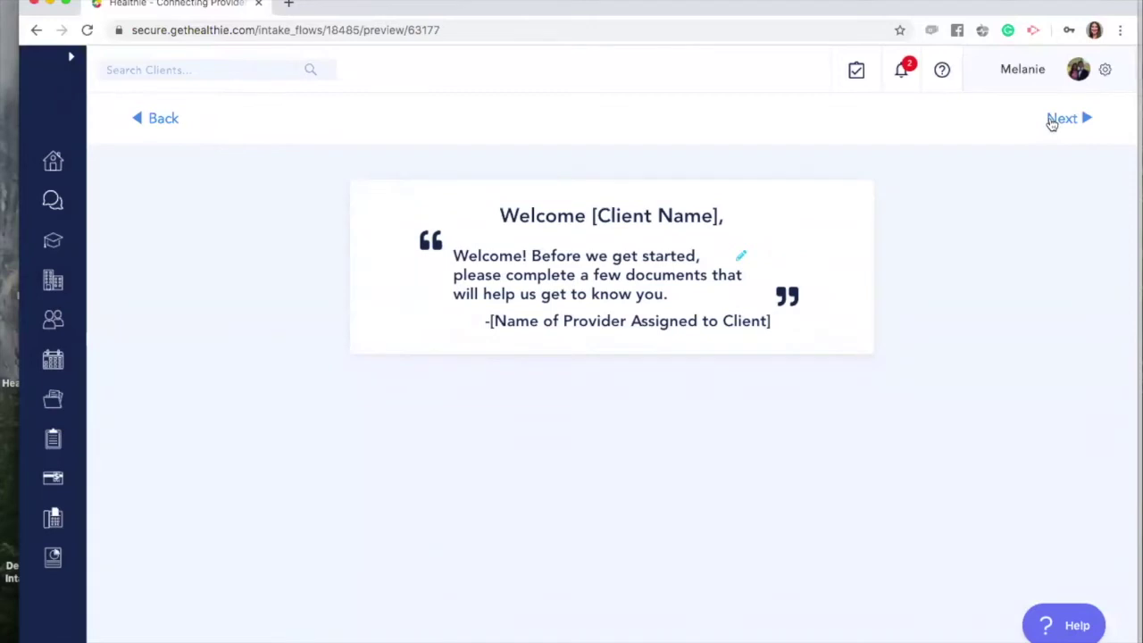
pyautogui.click(1053, 123)
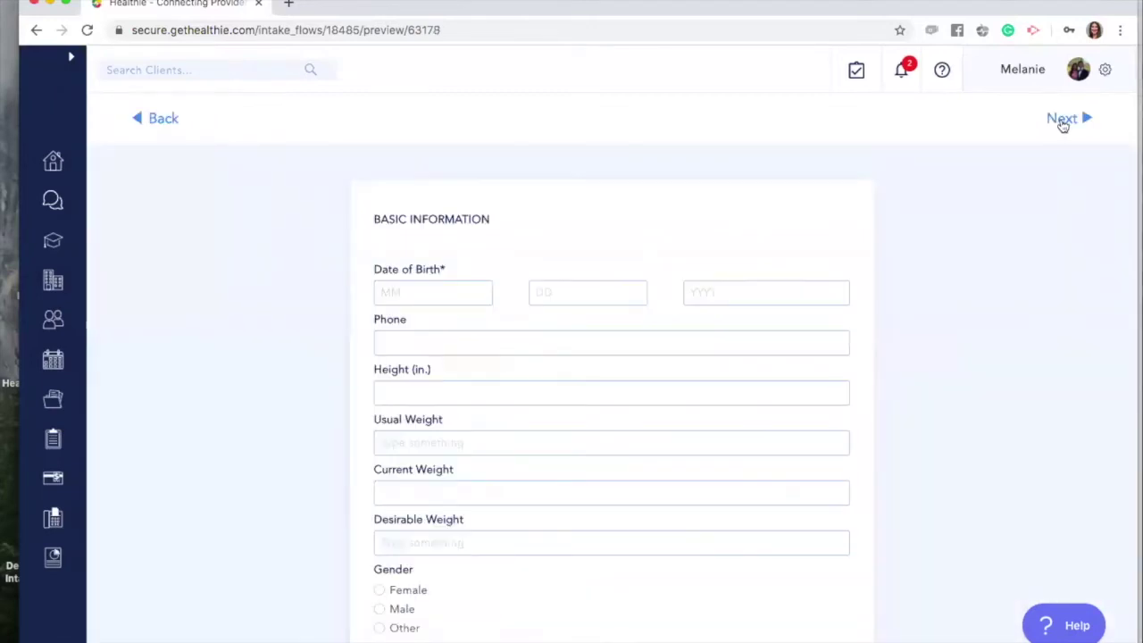
pyautogui.click(1062, 121)
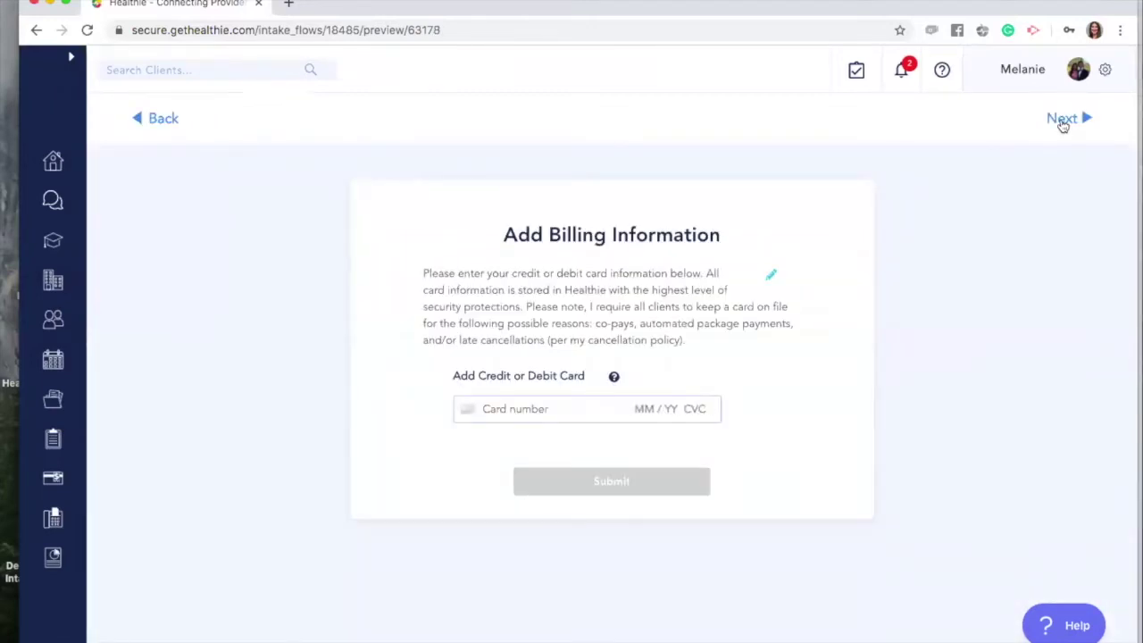
pyautogui.click(1062, 123)
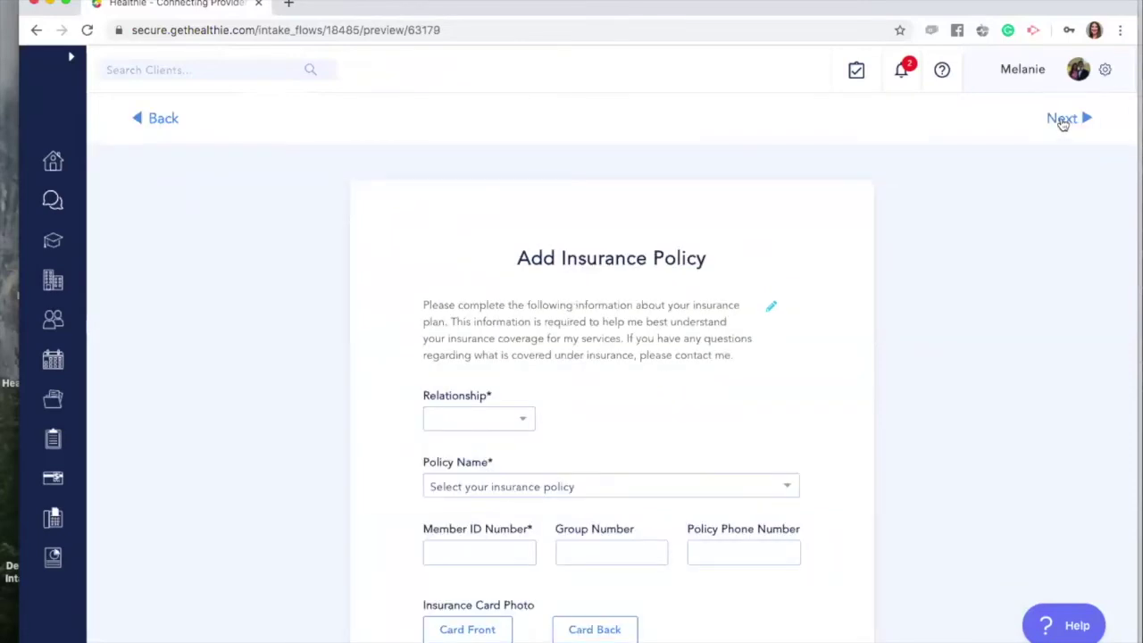
pyautogui.click(1063, 123)
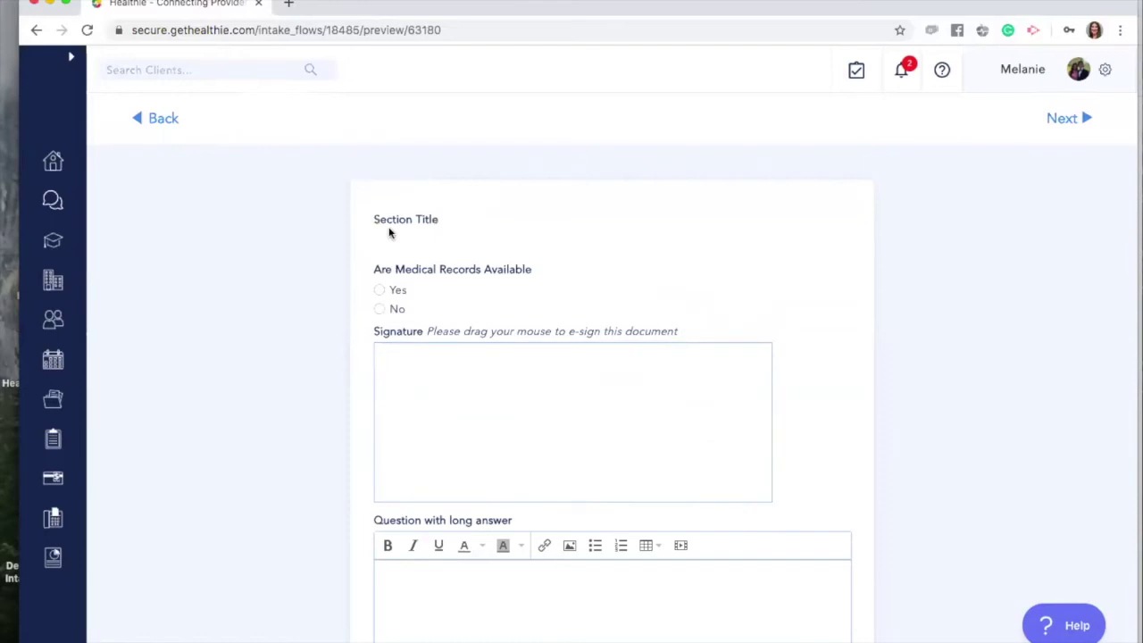
pyautogui.click(157, 123)
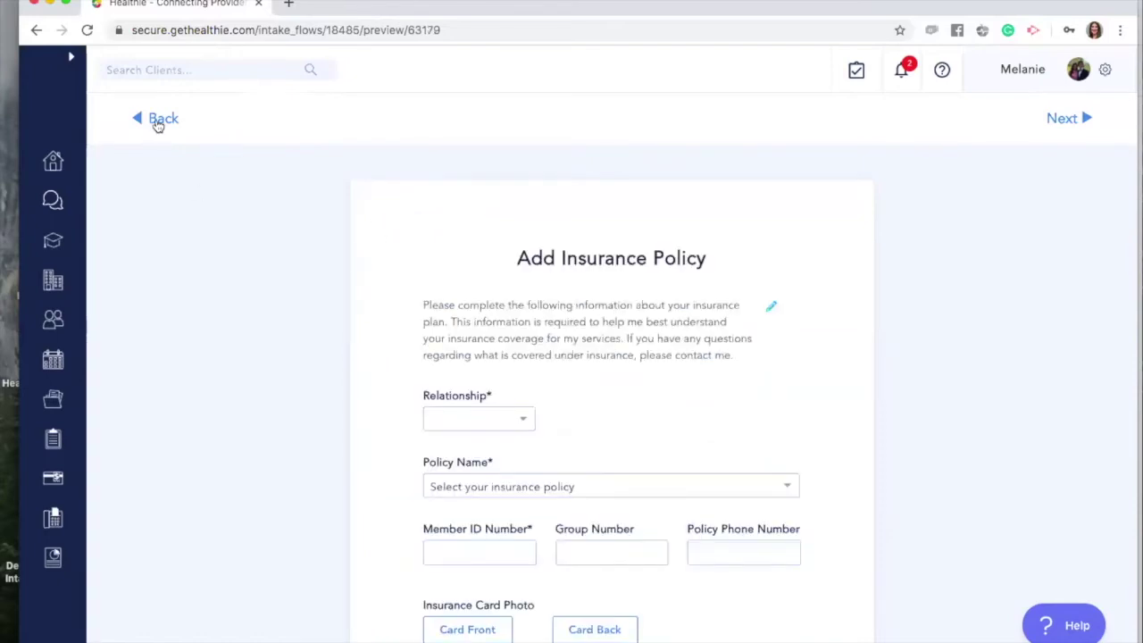
pyautogui.click(157, 122)
pyautogui.click(157, 122)
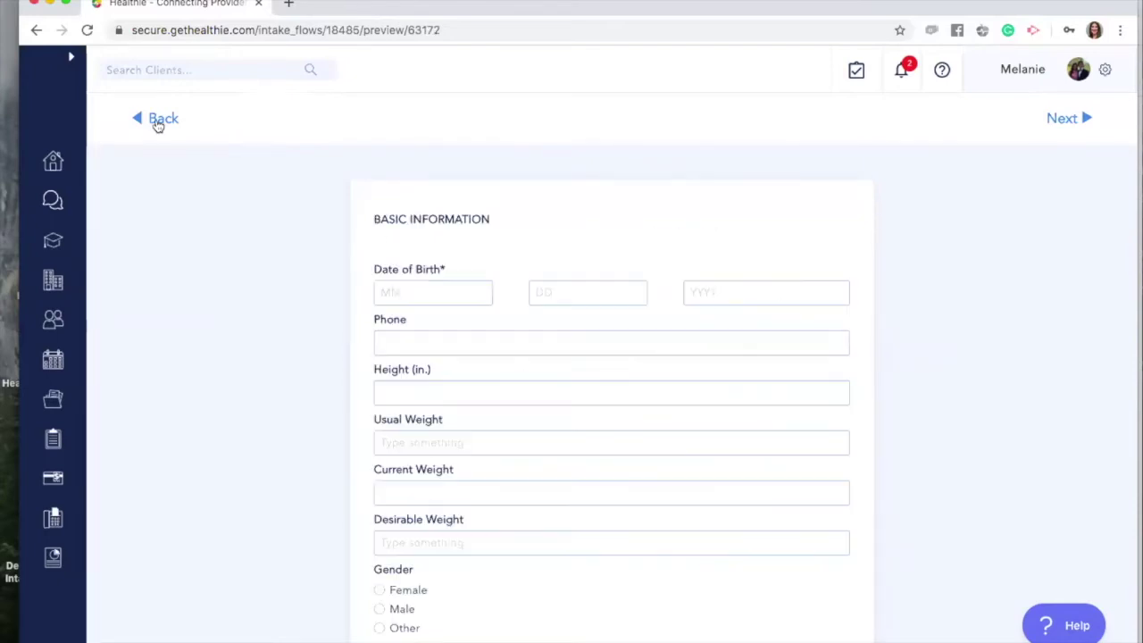
pyautogui.click(157, 122)
pyautogui.click(157, 122)
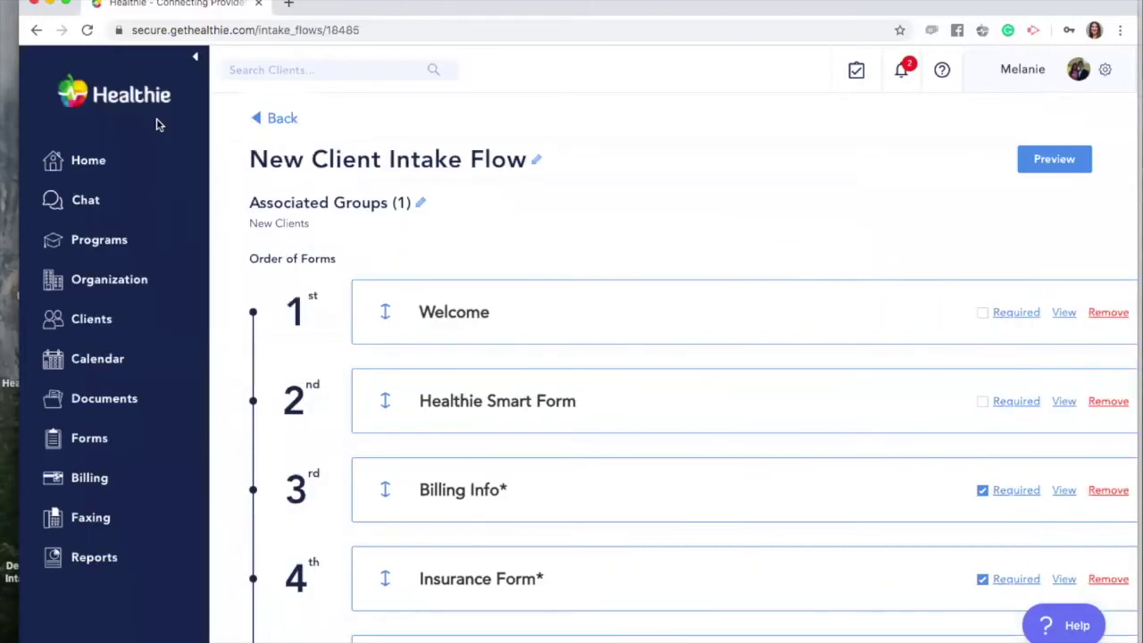
pyautogui.scroll(-2, 634, 335)
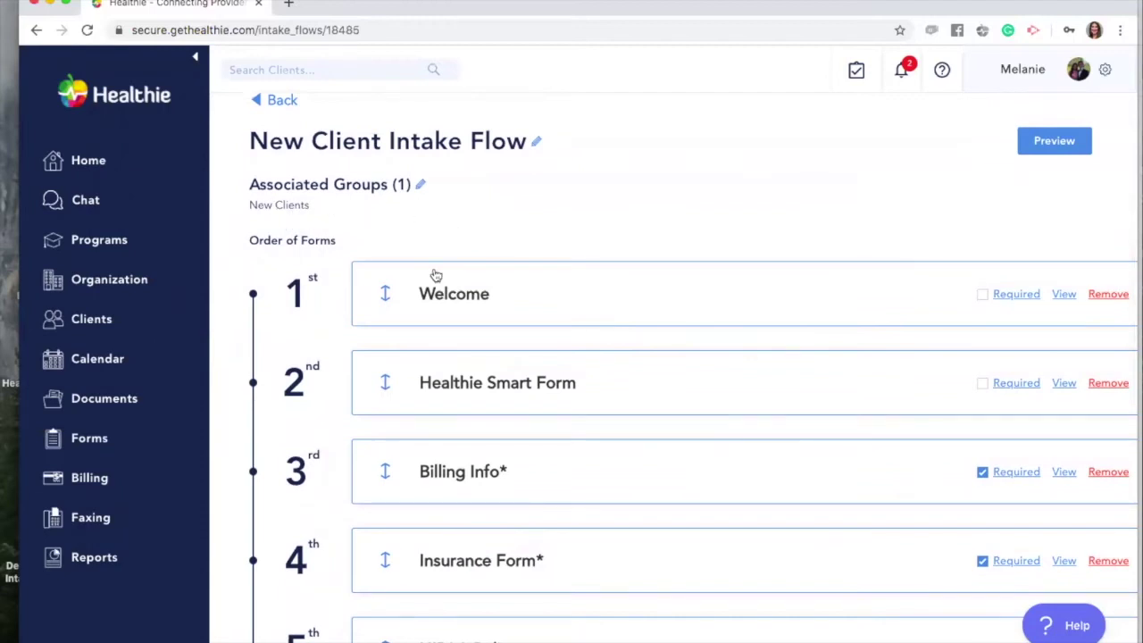
pyautogui.scroll(-1, 419, 332)
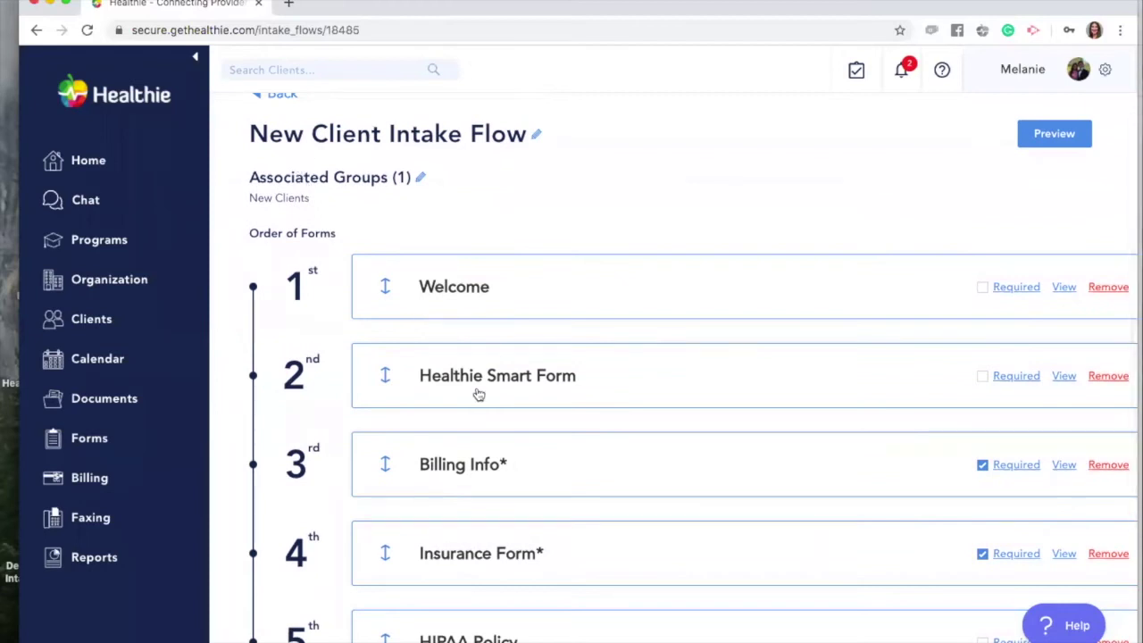
pyautogui.scroll(-1, 479, 394)
pyautogui.scroll(-1, 478, 394)
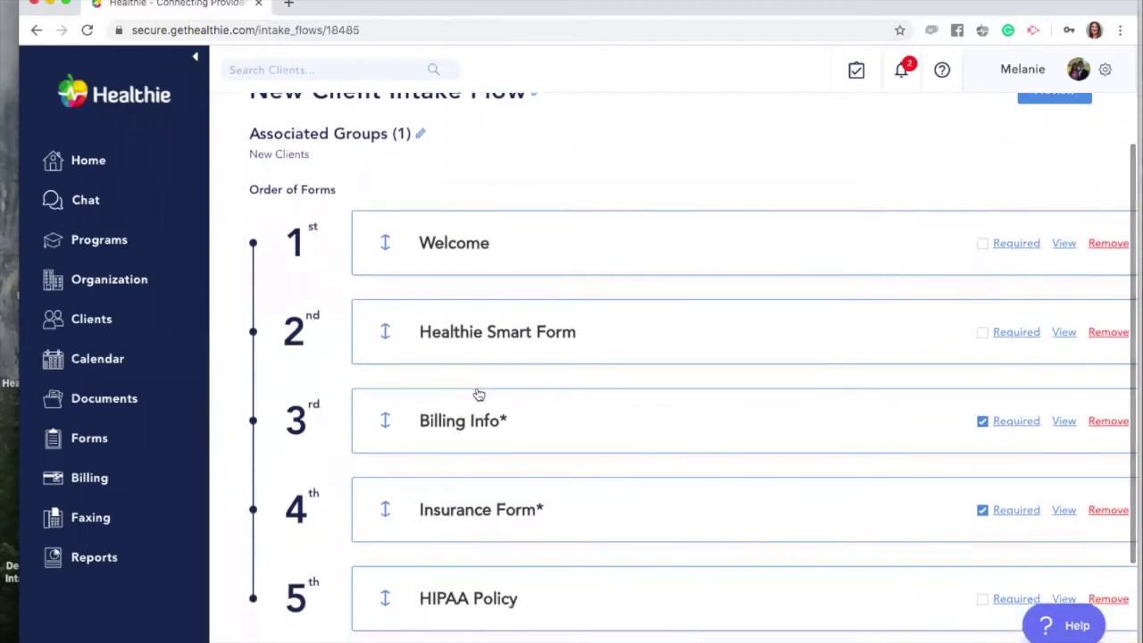
pyautogui.scroll(2, 478, 394)
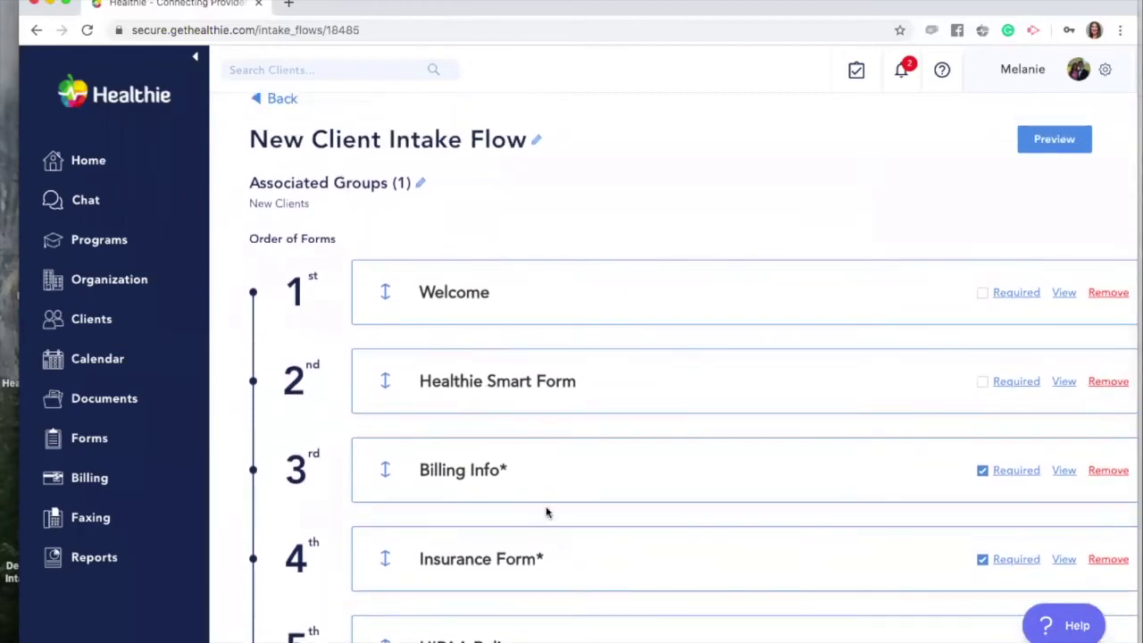
pyautogui.scroll(-2, 547, 512)
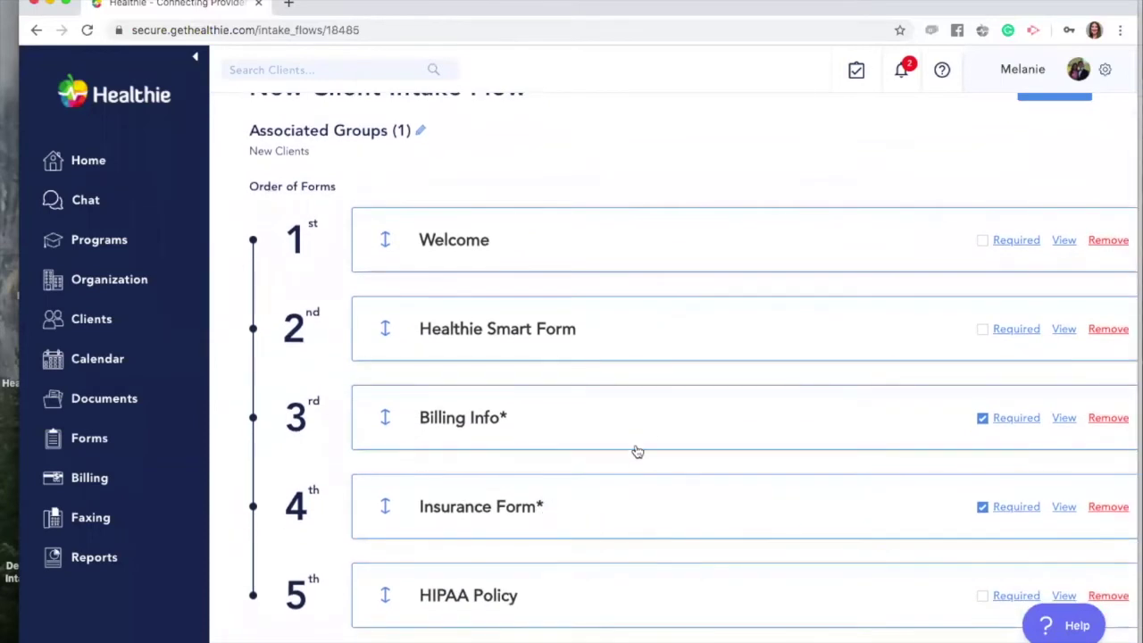
pyautogui.scroll(2, 640, 453)
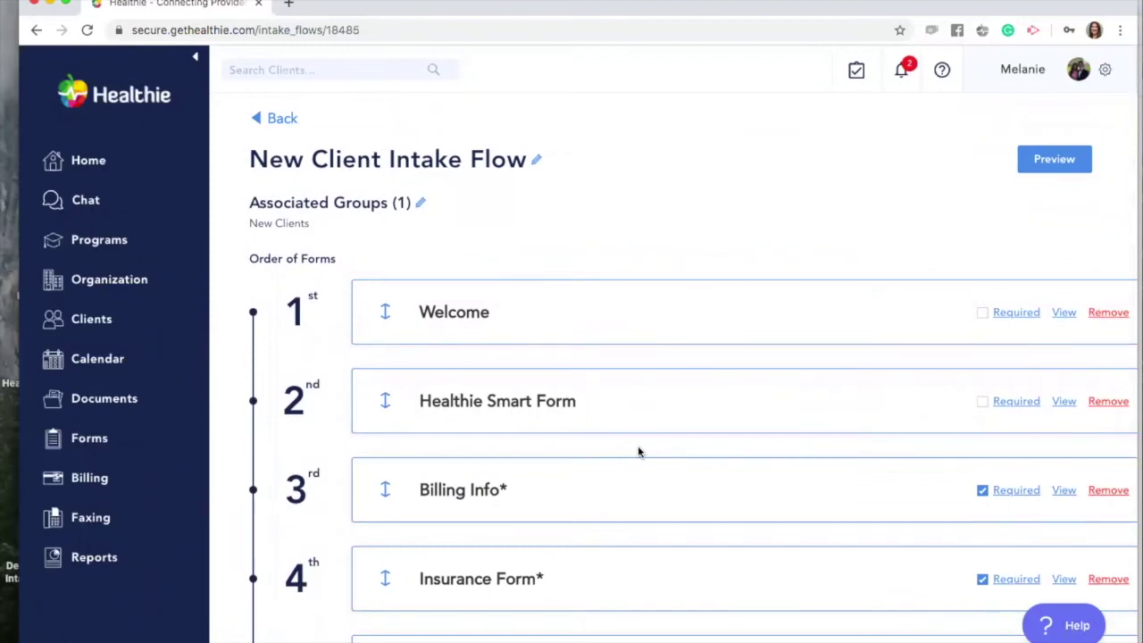
# - Open the personal notification settings and find the intake flow and intake form notifications
pyautogui.click(1104, 70)
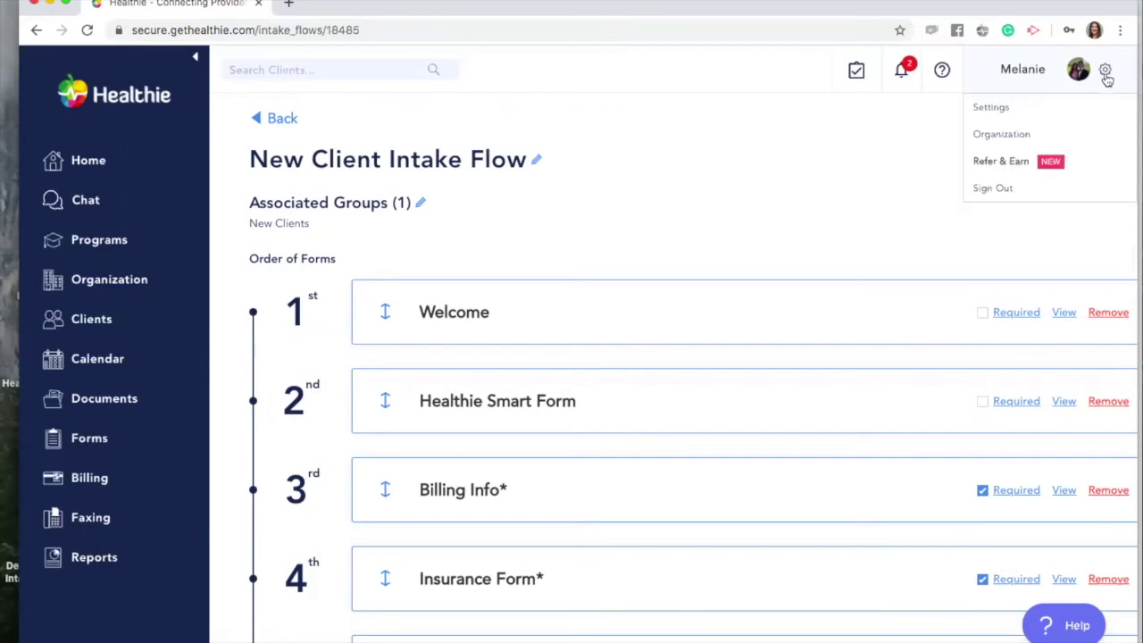
pyautogui.click(1023, 112)
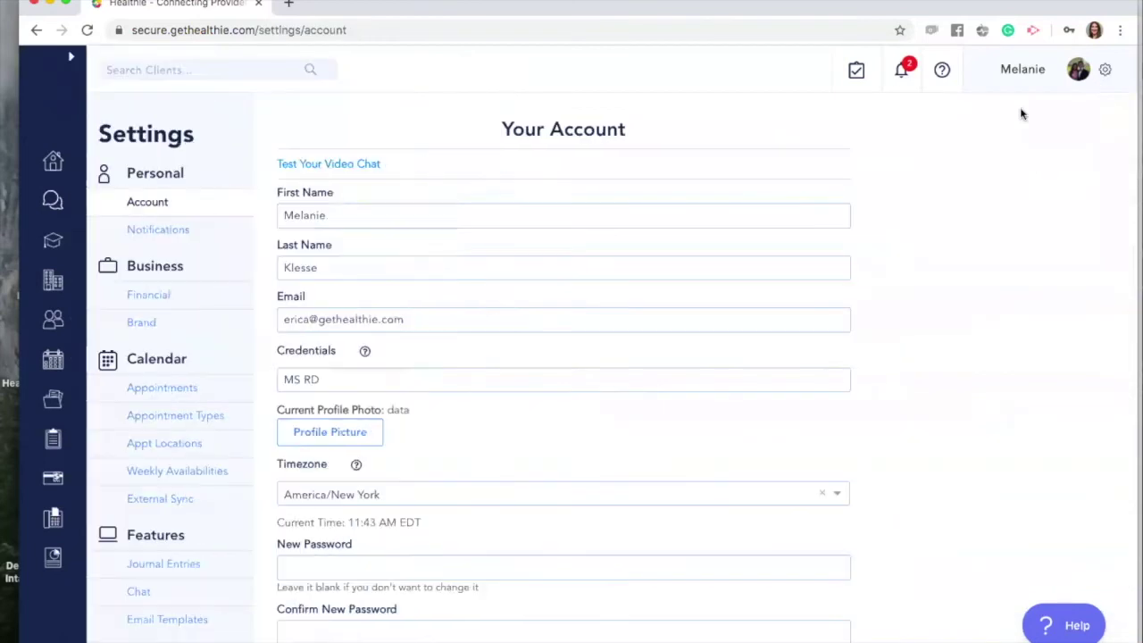
pyautogui.click(144, 234)
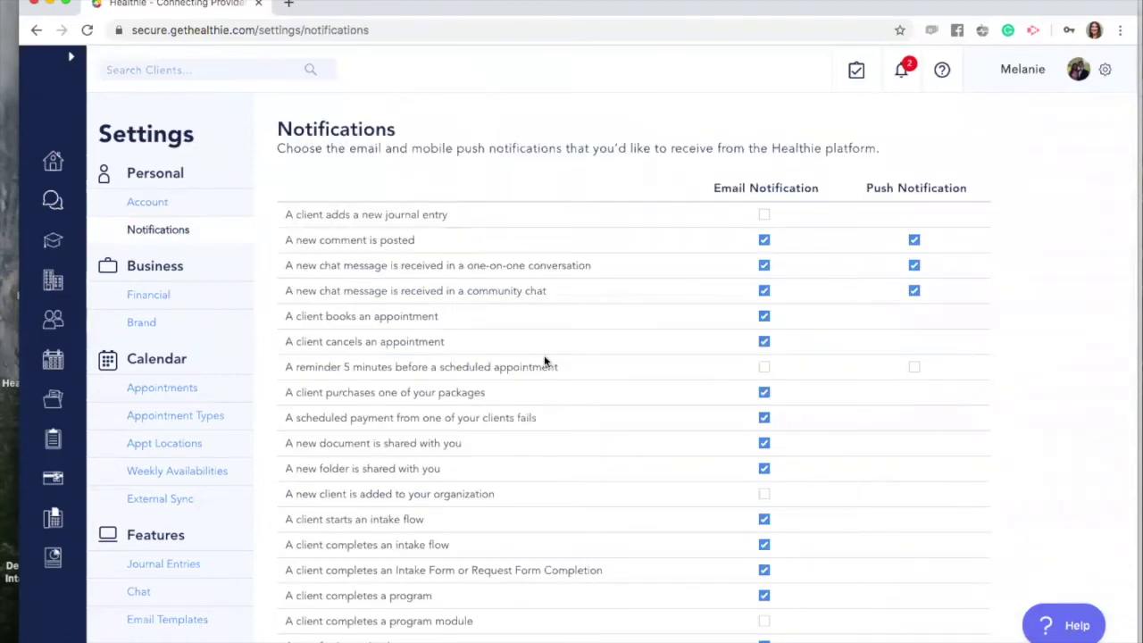
pyautogui.scroll(-3, 544, 359)
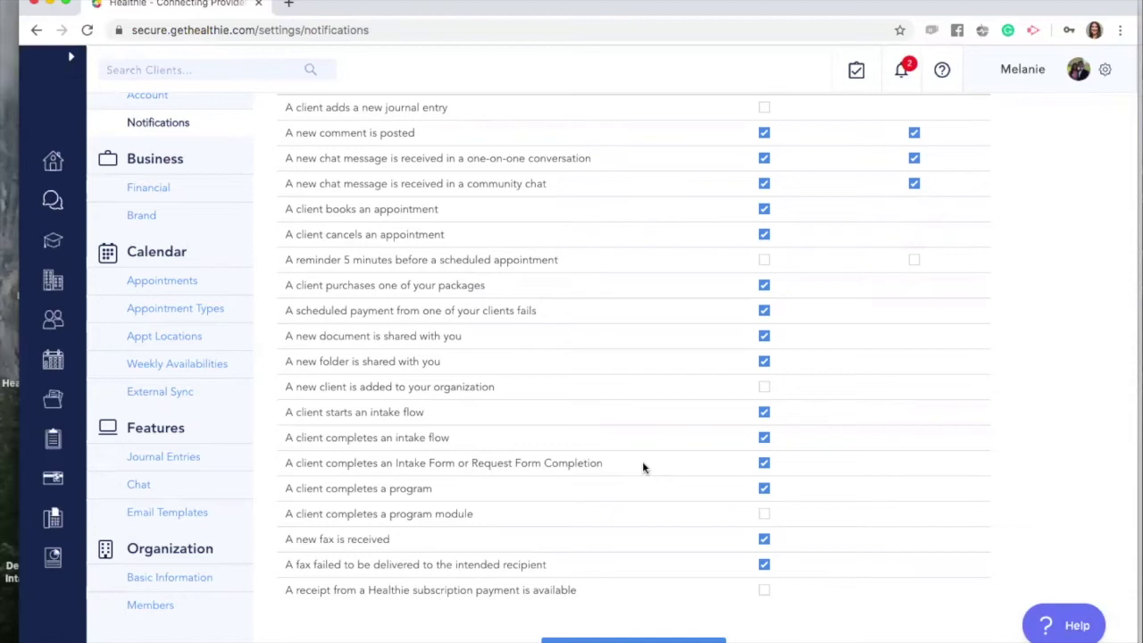
# - Save the notification settings with email notifications enabled for clients starting an intake flow, completing an intake flow and completing an intake form
pyautogui.click(764, 464)
pyautogui.click(764, 437)
pyautogui.click(764, 437)
pyautogui.click(764, 411)
pyautogui.scroll(-1, 652, 496)
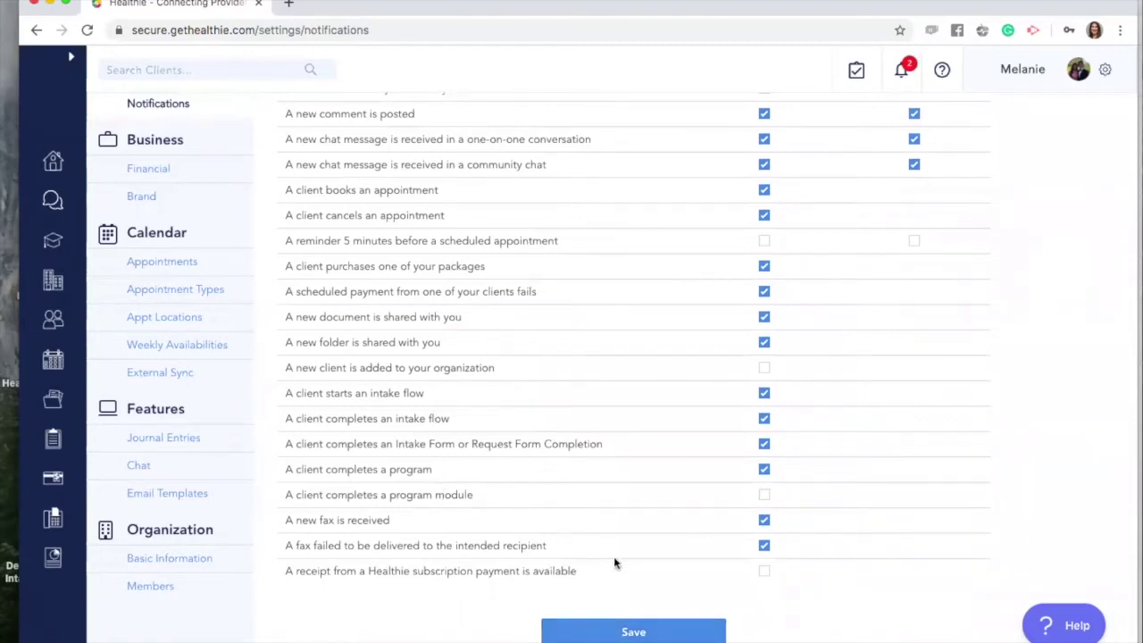
pyautogui.click(630, 627)
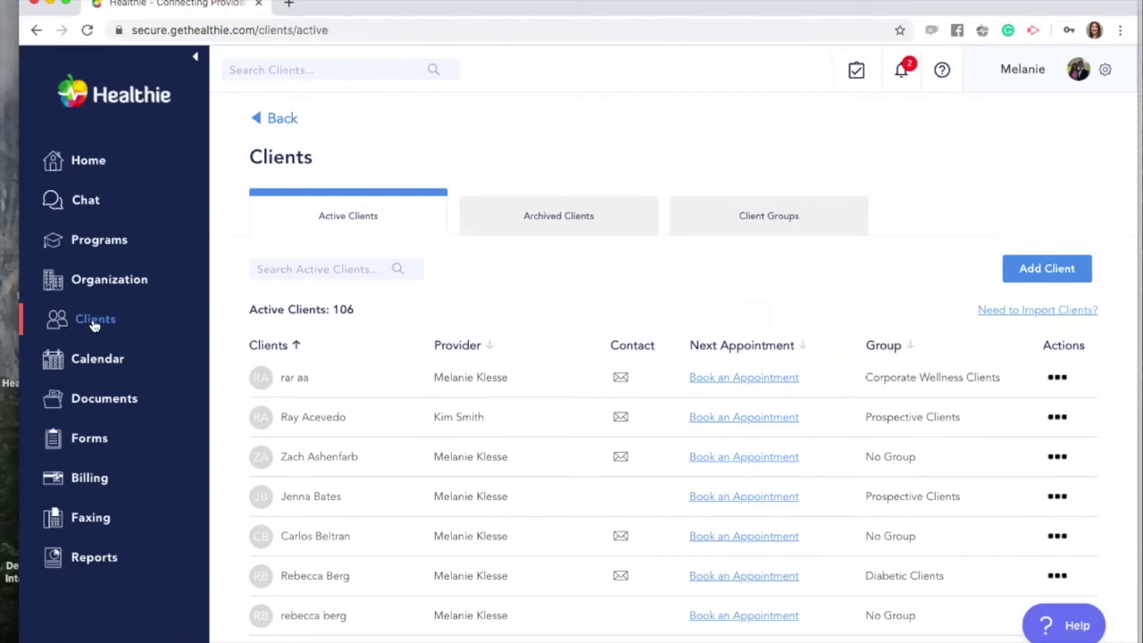
# - Create a new client group named Adult Clients
pyautogui.click(782, 220)
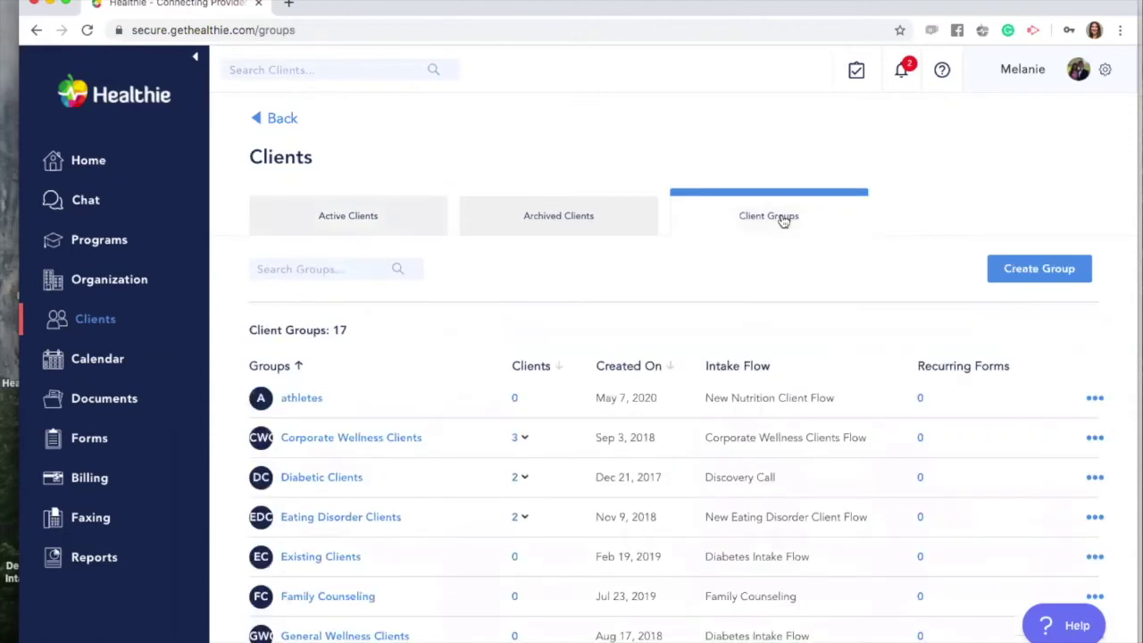
pyautogui.click(1071, 277)
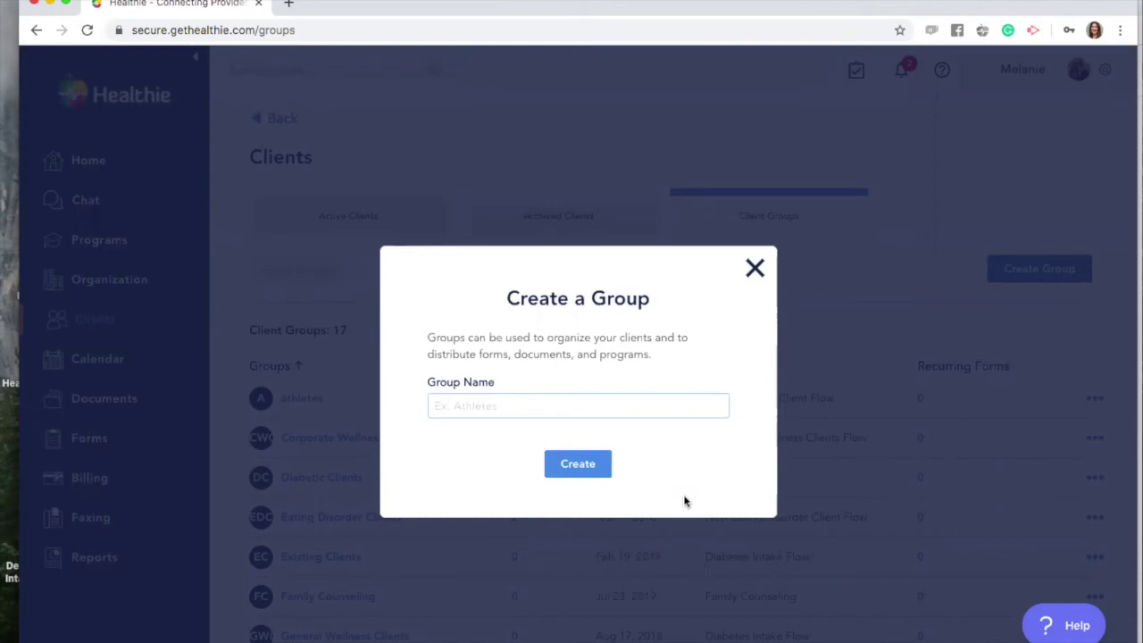
pyautogui.click(456, 407)
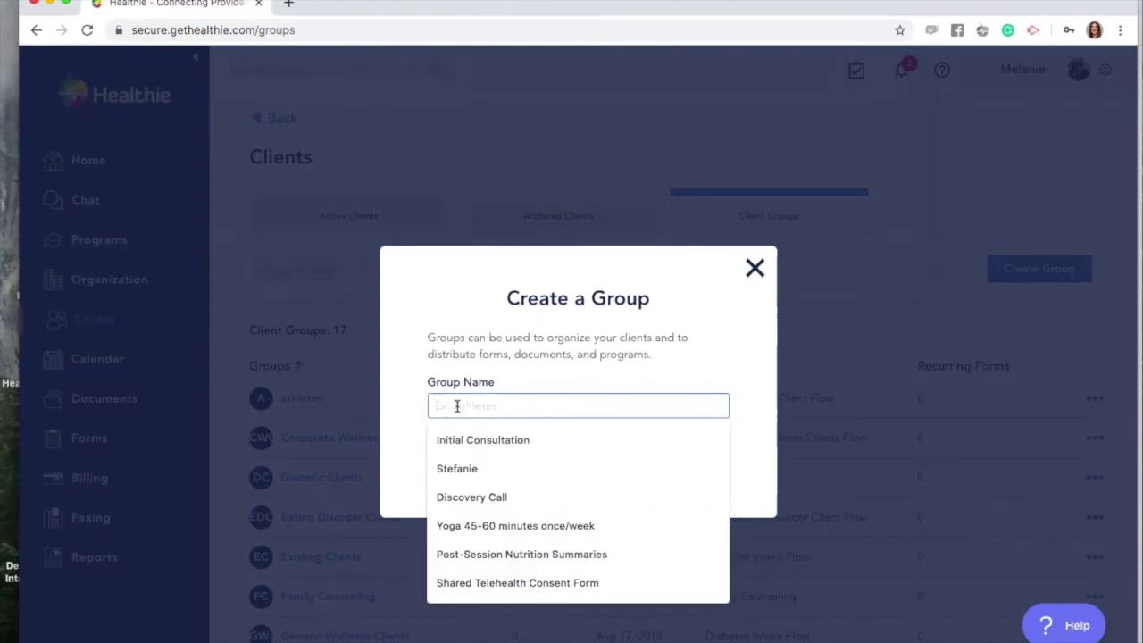
pyautogui.write('Adult Clients')
pyautogui.click(575, 464)
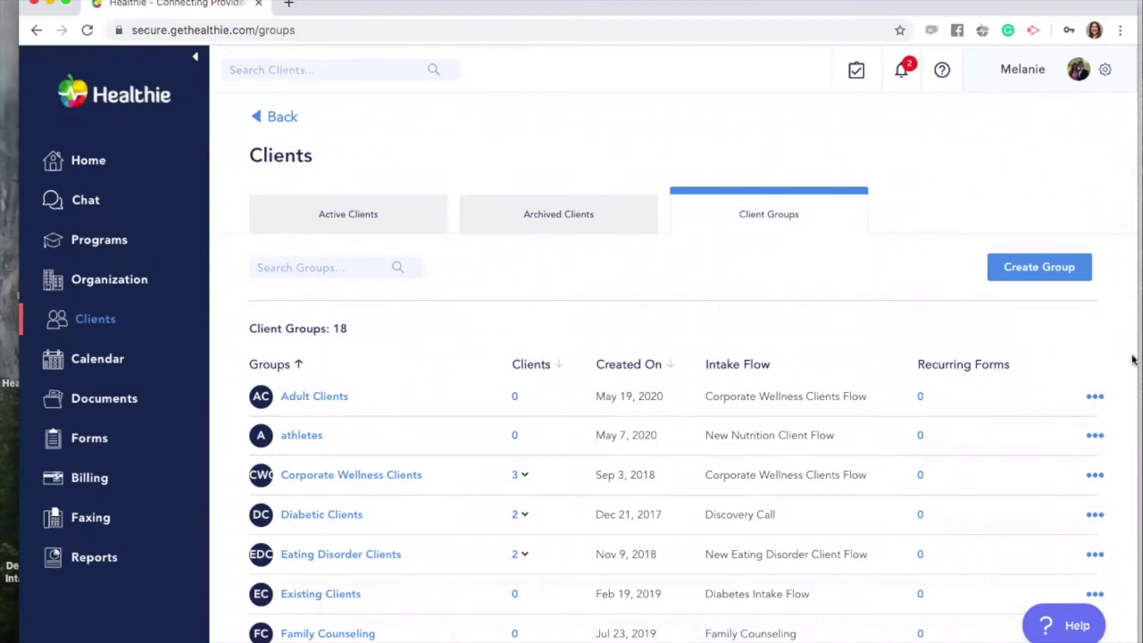
# - Change the intake flow associated with the Adult Clients group to New Client Intake Flow
pyautogui.click(1095, 398)
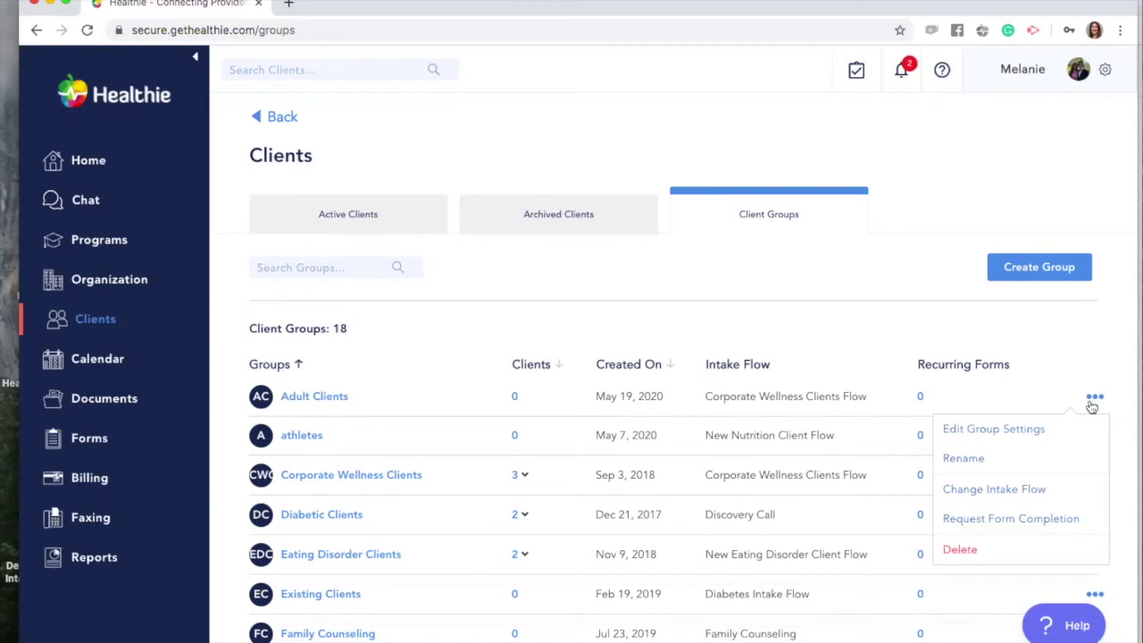
pyautogui.click(1024, 489)
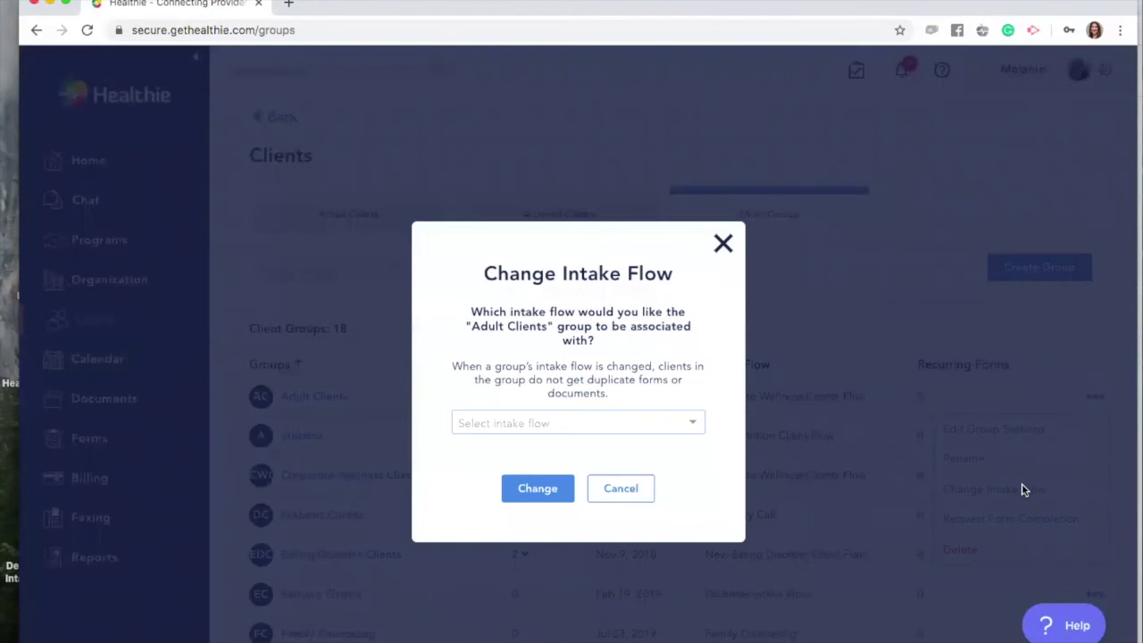
pyautogui.click(539, 424)
pyautogui.write('new')
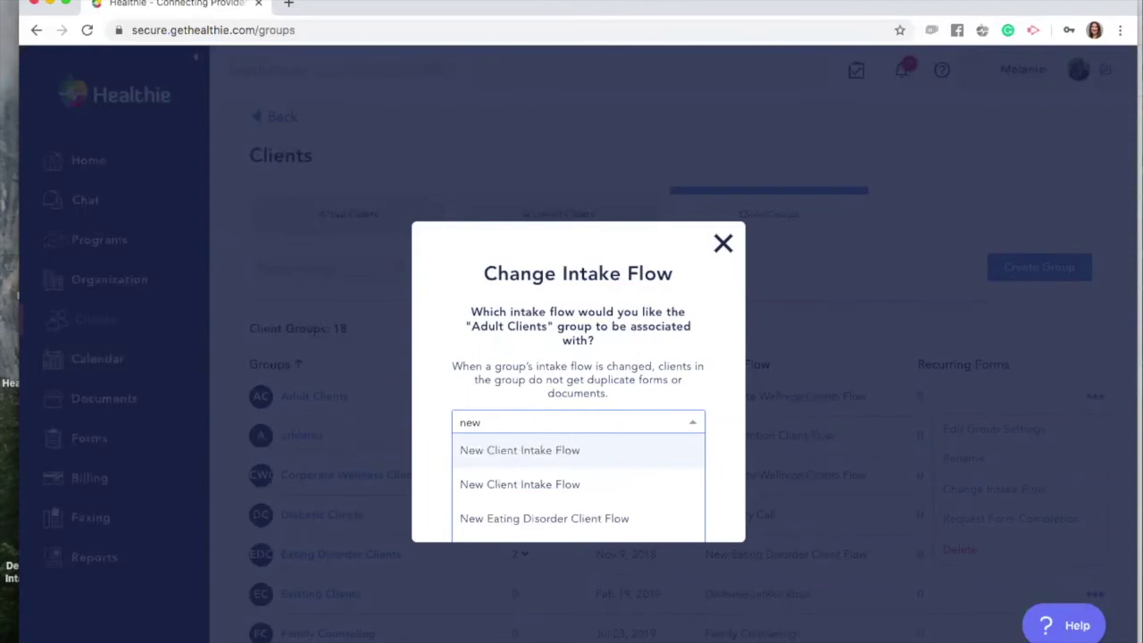
pyautogui.click(533, 451)
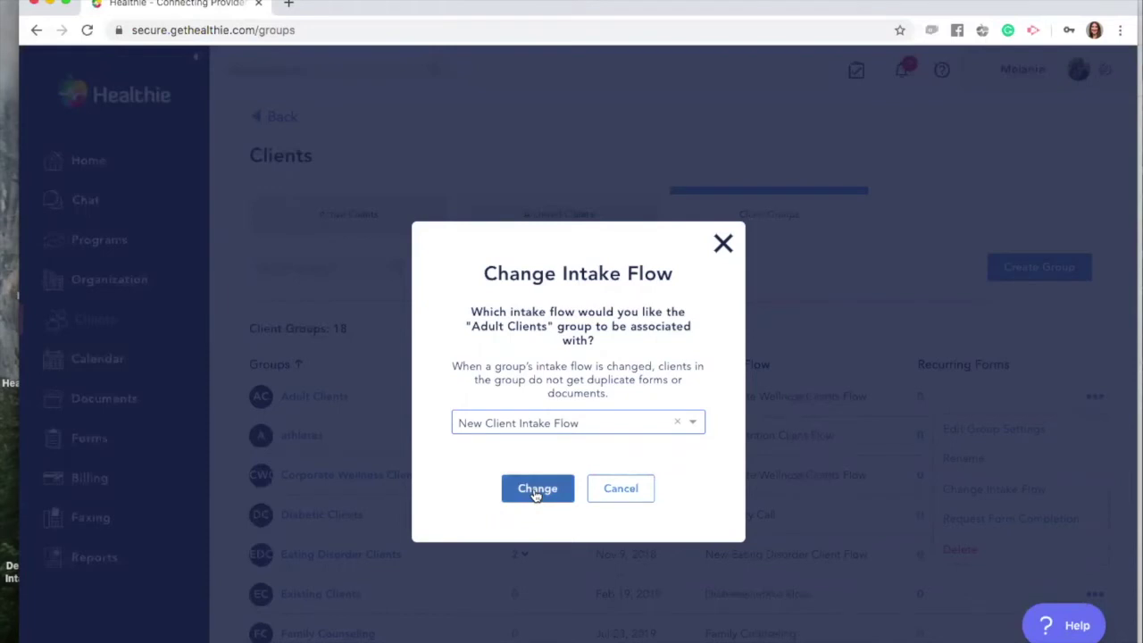
pyautogui.click(536, 490)
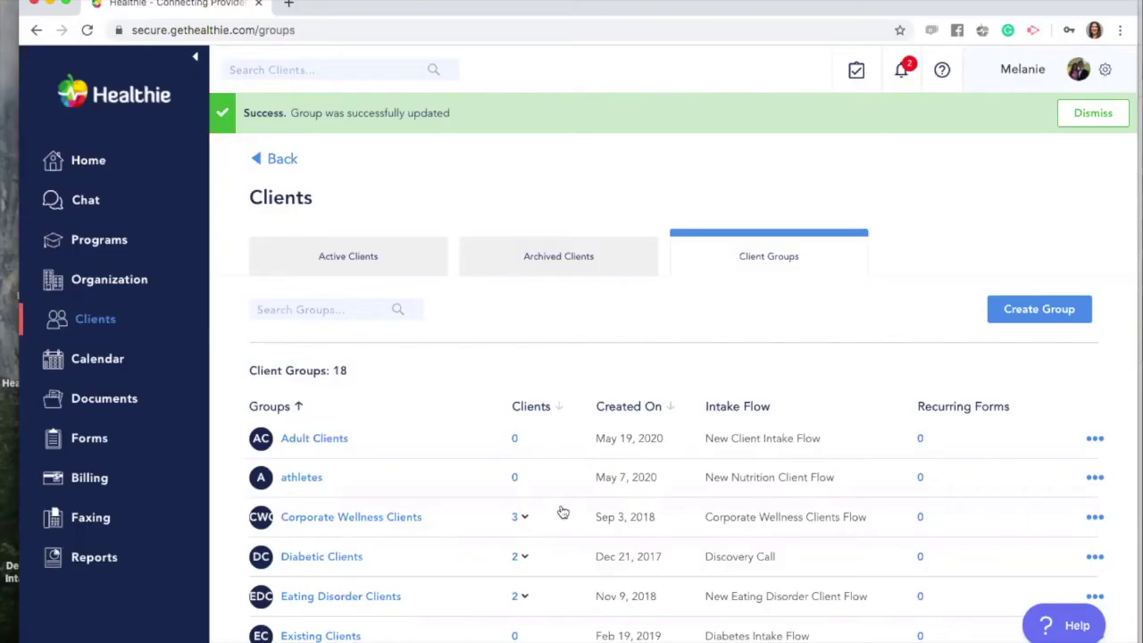
# - Open the default Corporate Wellness Clients Flow for managing from the list of intake flows
pyautogui.click(92, 440)
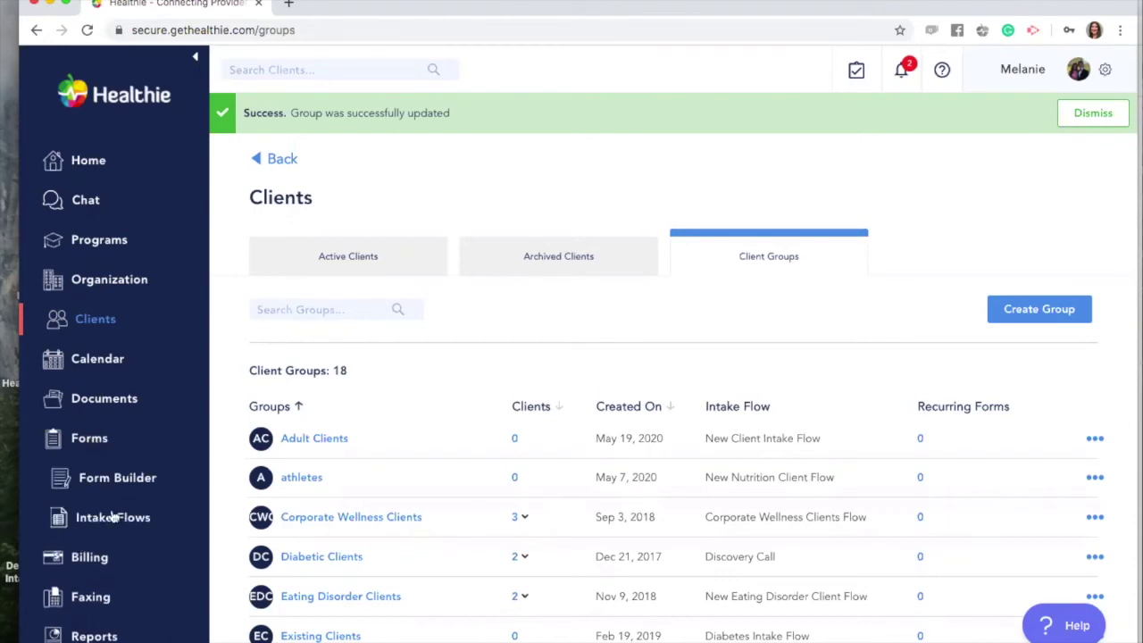
pyautogui.click(119, 521)
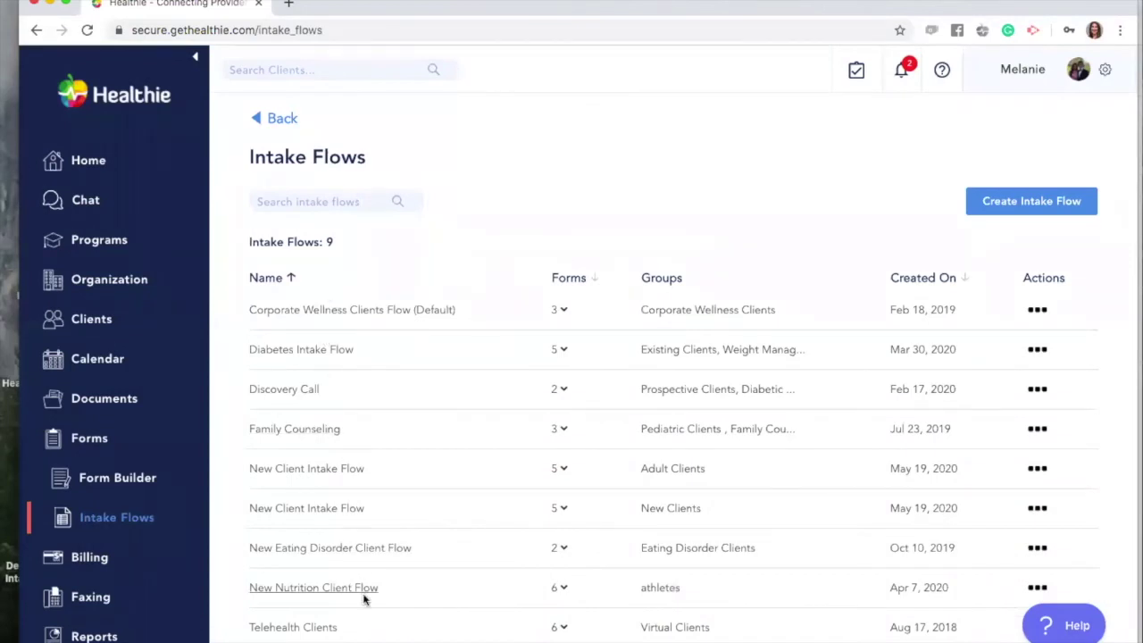
pyautogui.click(1036, 312)
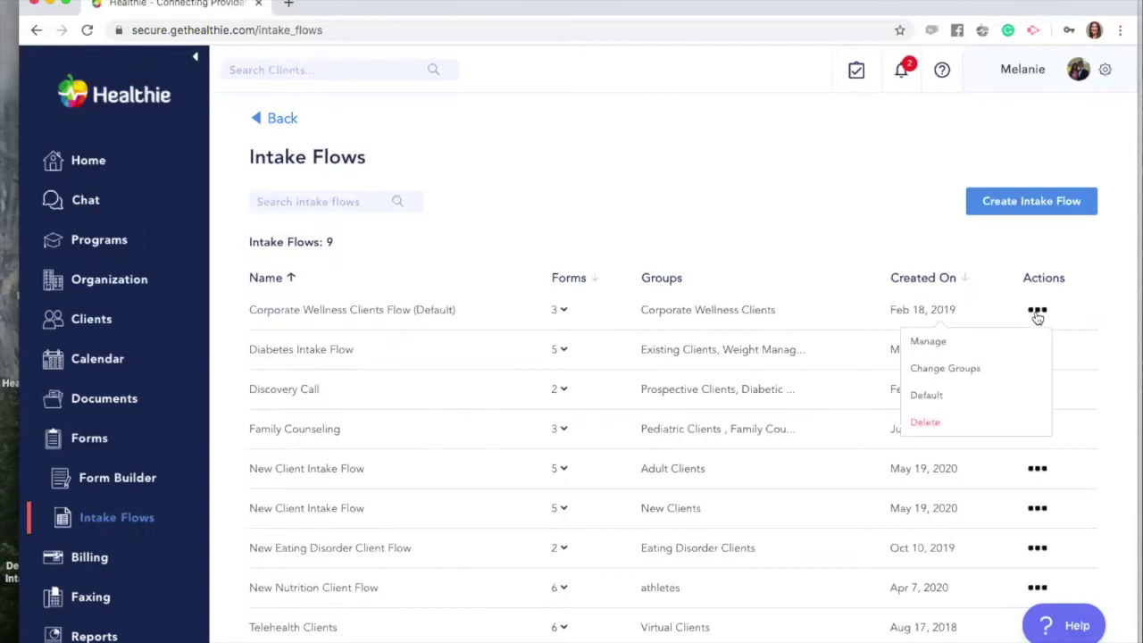
pyautogui.click(925, 348)
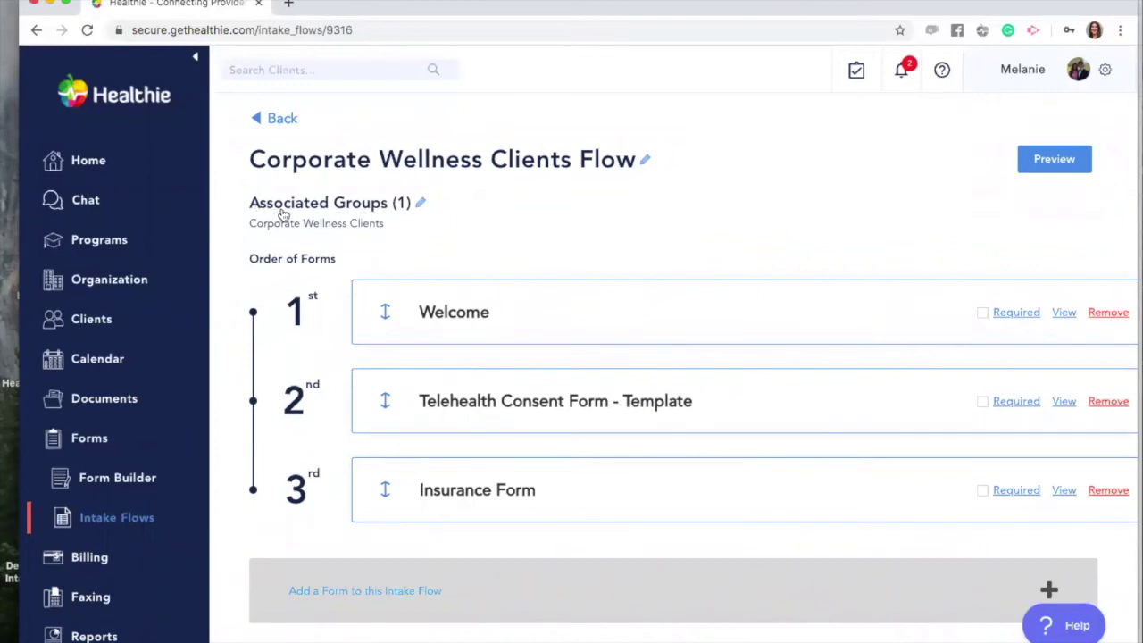
# - Try adding the Existing Clients group to the associated groups of the Corporate Wellness Clients Flow
pyautogui.click(416, 205)
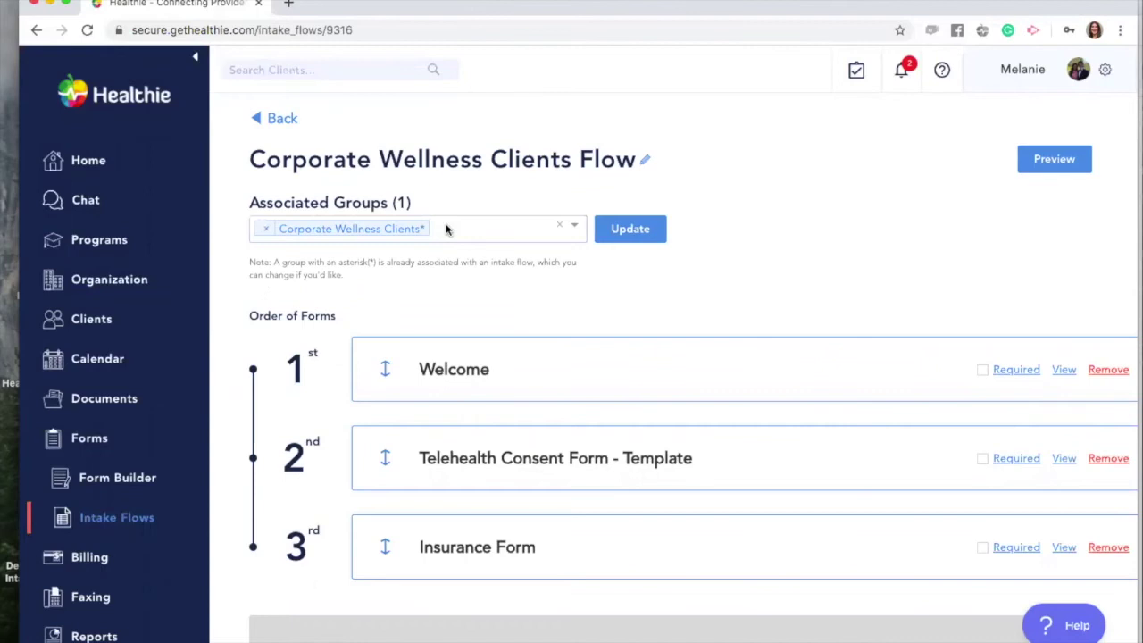
pyautogui.click(451, 230)
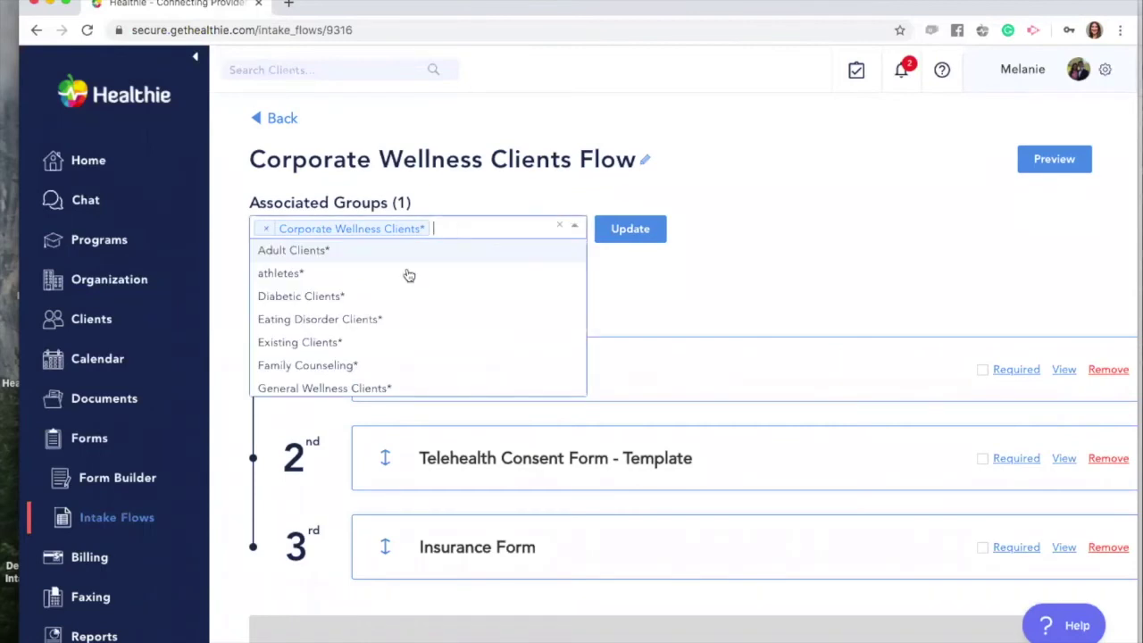
pyautogui.click(347, 342)
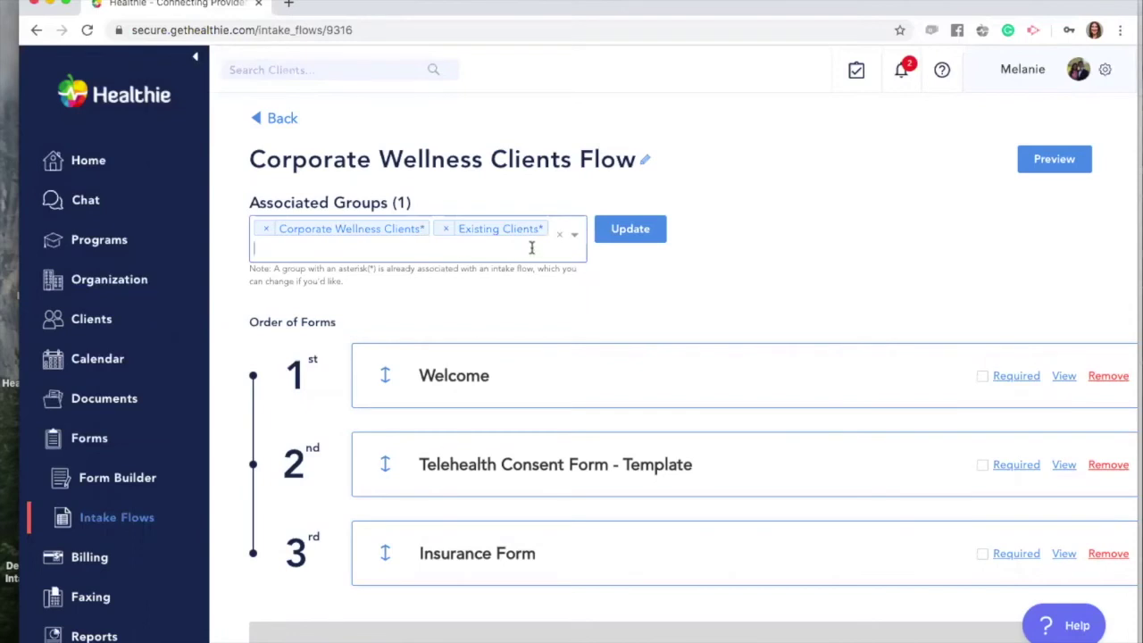
pyautogui.click(444, 230)
pyautogui.click(629, 229)
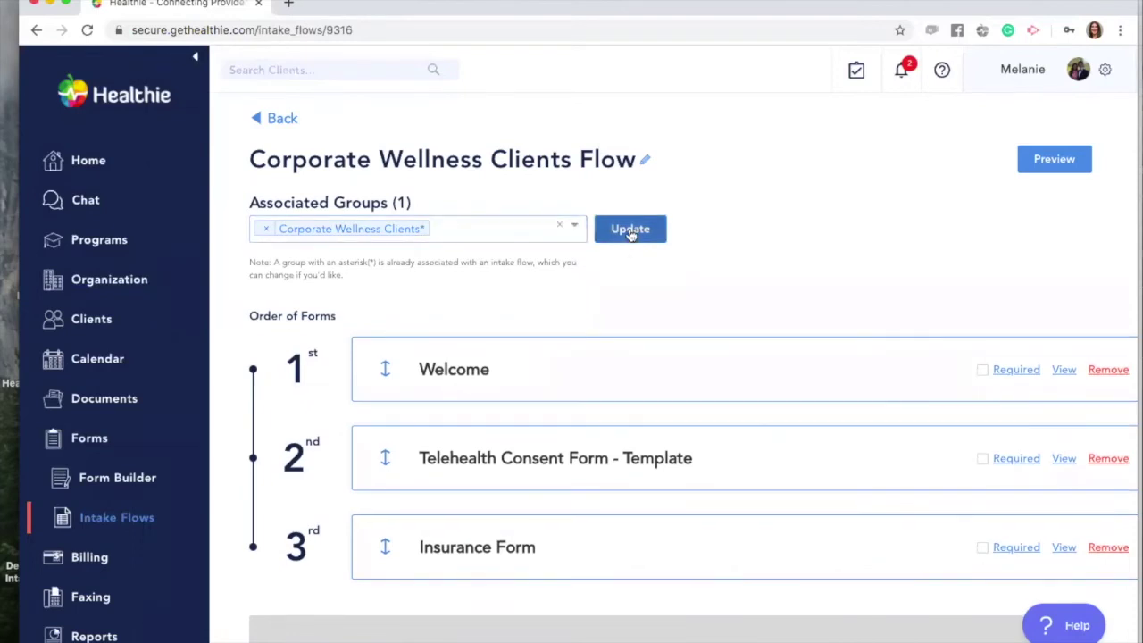
# - Return to the list of intake flows and make Diabetes Intake Flow the default intake flow
pyautogui.click(281, 118)
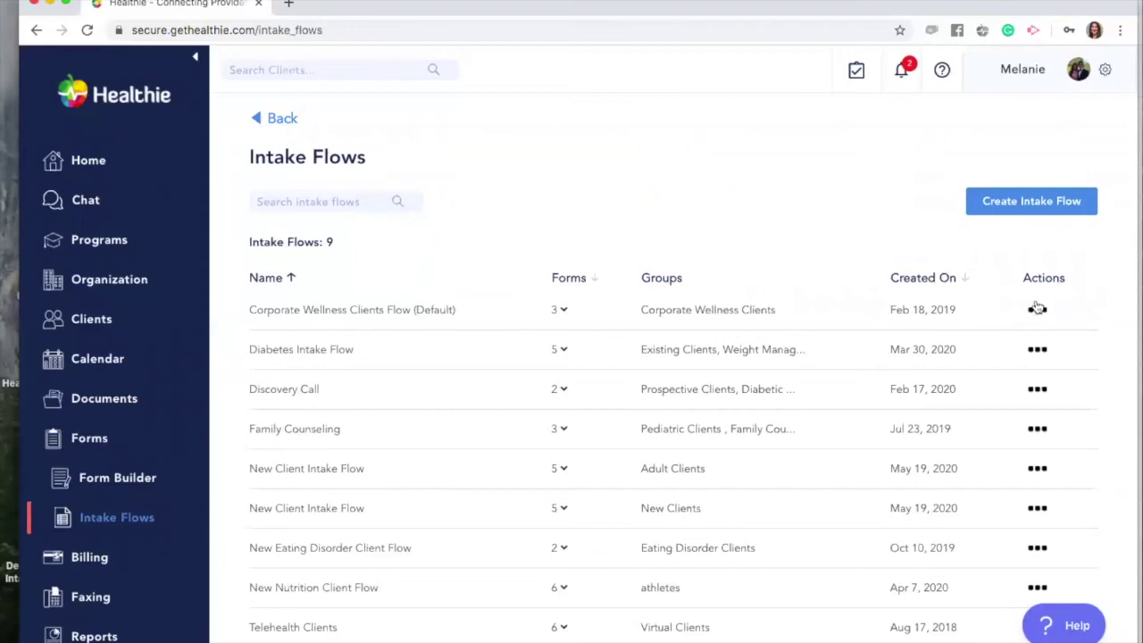
pyautogui.click(1041, 349)
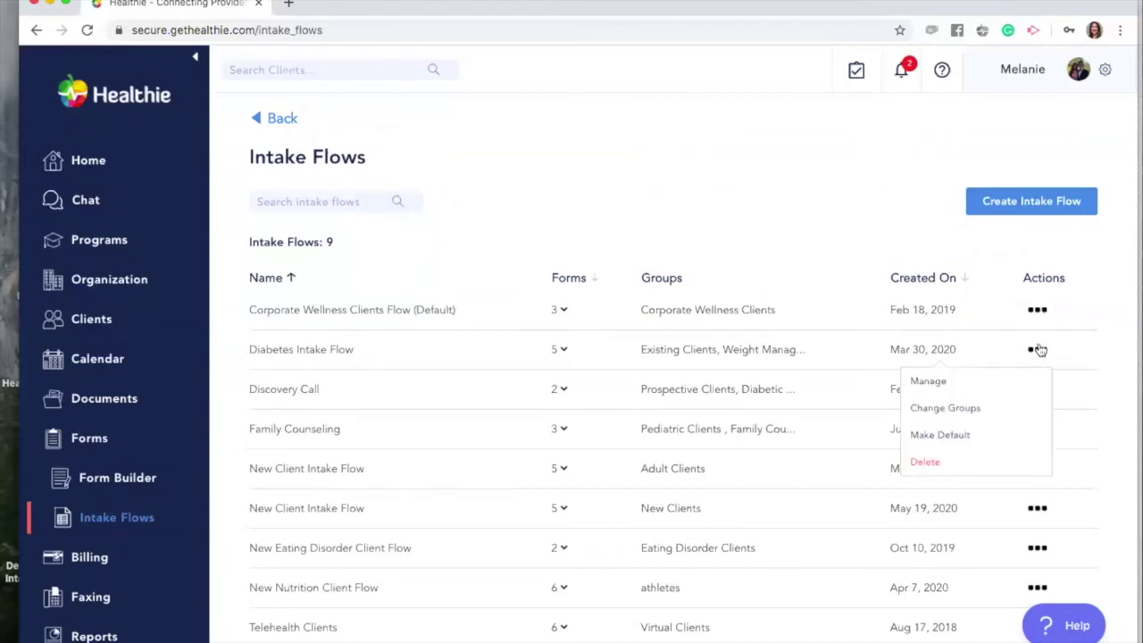
pyautogui.click(961, 434)
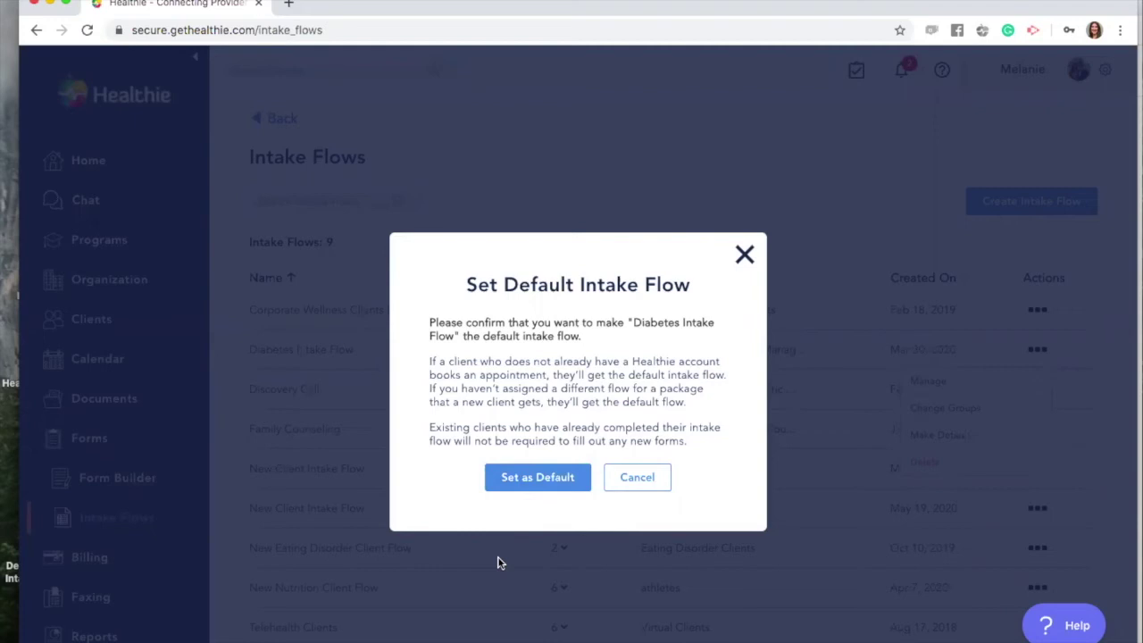
pyautogui.click(533, 490)
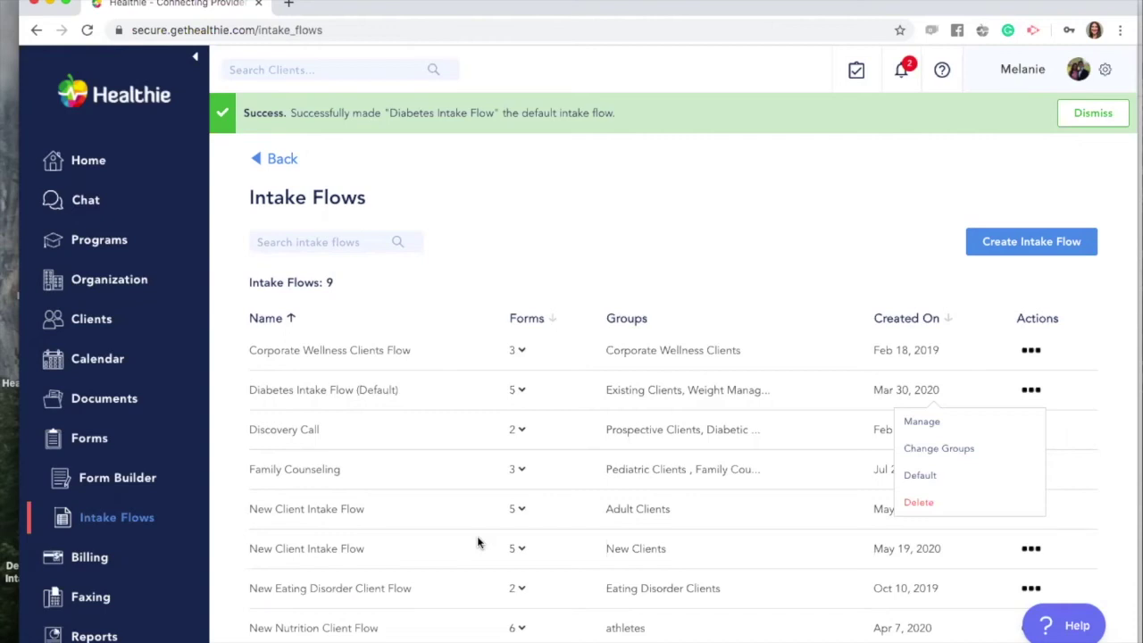
pyautogui.click(1084, 514)
# - Add Existing Clients to the groups associated with the New Client Intake Flow that is assigned to Adult Clients
pyautogui.click(1029, 509)
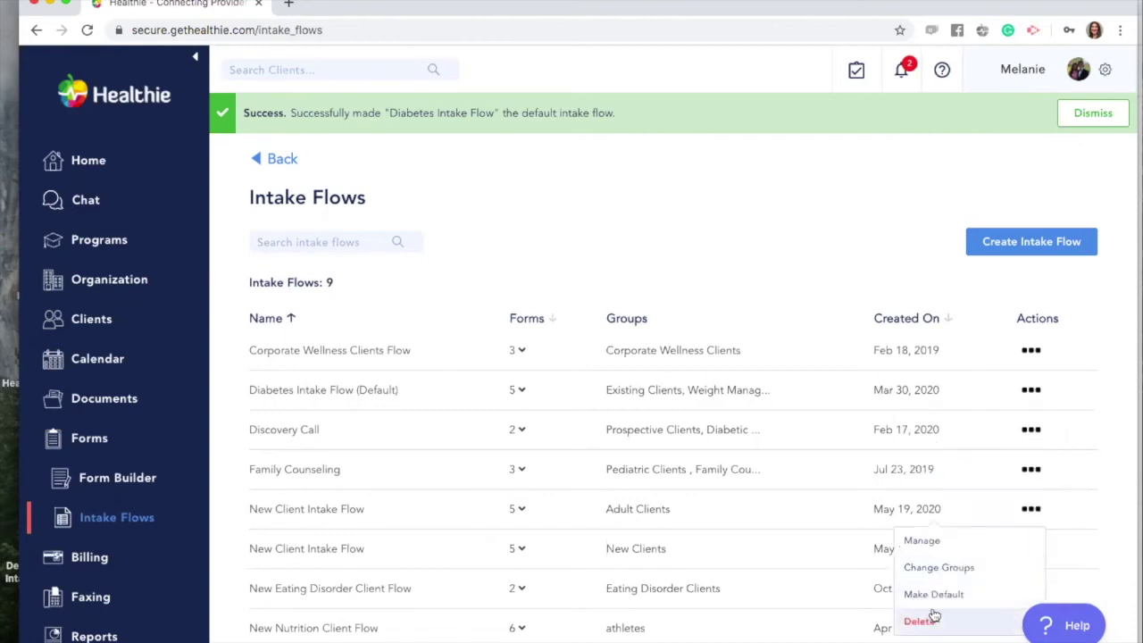
pyautogui.click(938, 570)
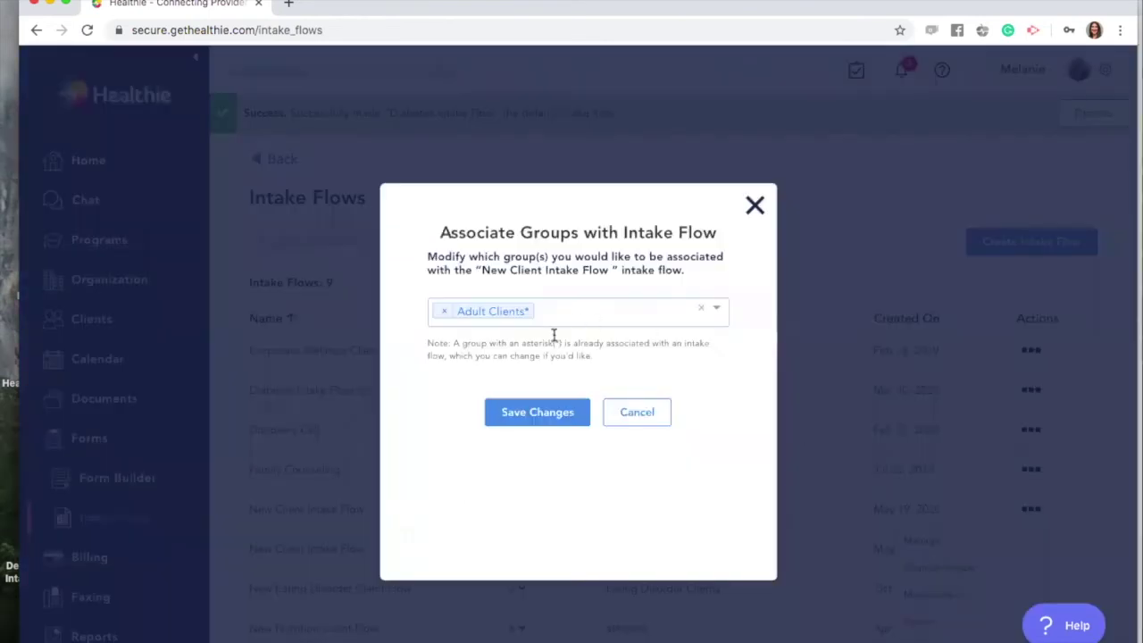
pyautogui.click(575, 313)
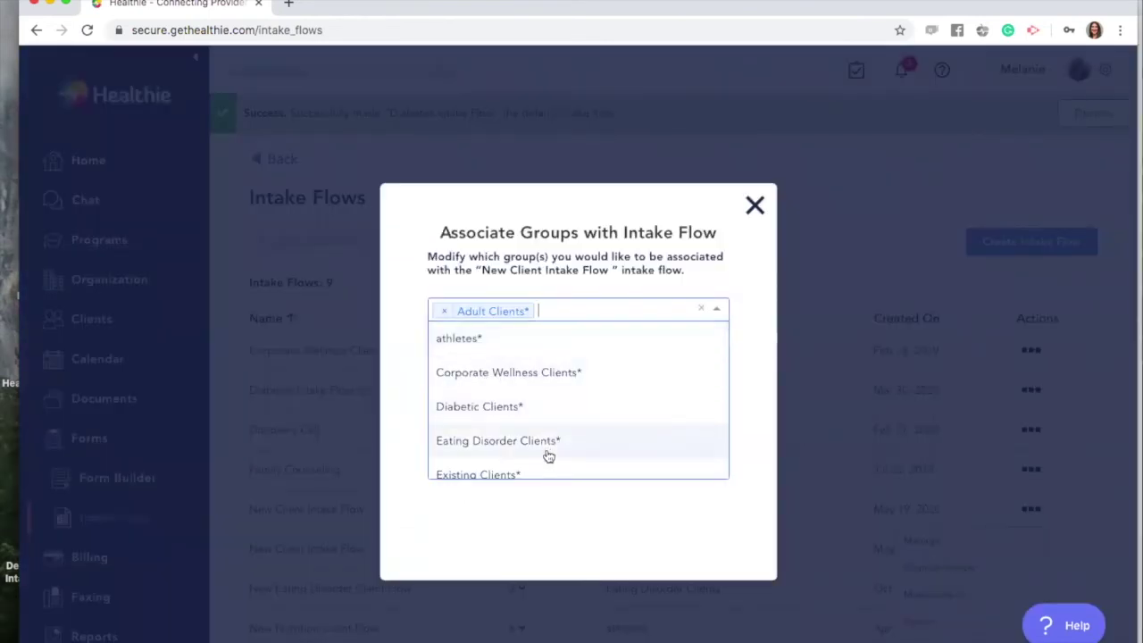
pyautogui.scroll(-1, 535, 412)
pyautogui.scroll(-1, 537, 414)
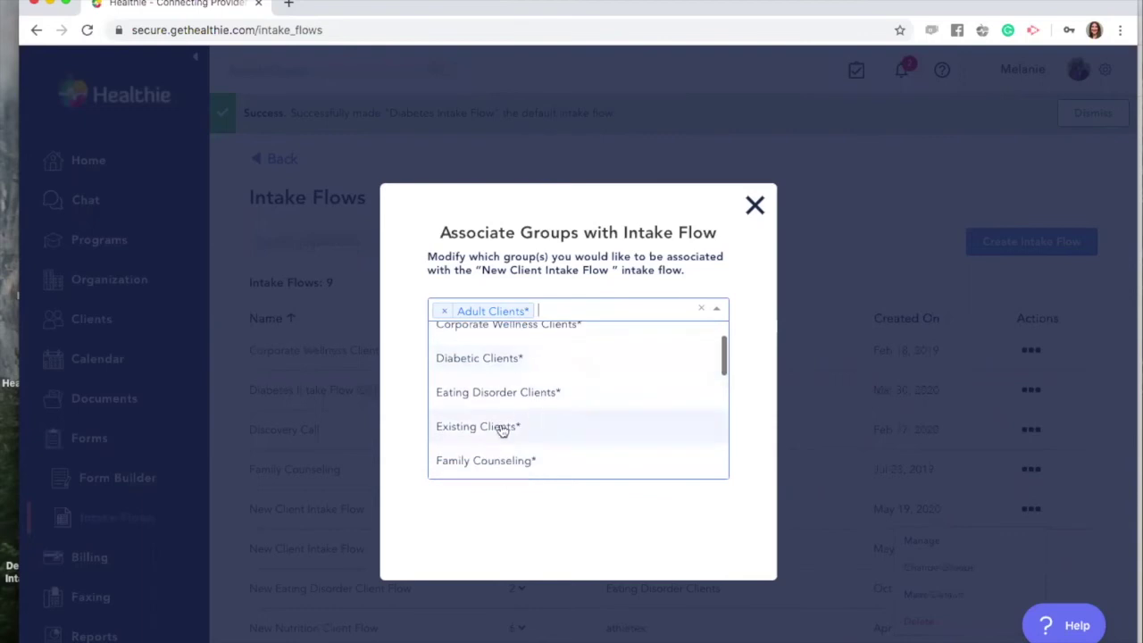
pyautogui.click(494, 427)
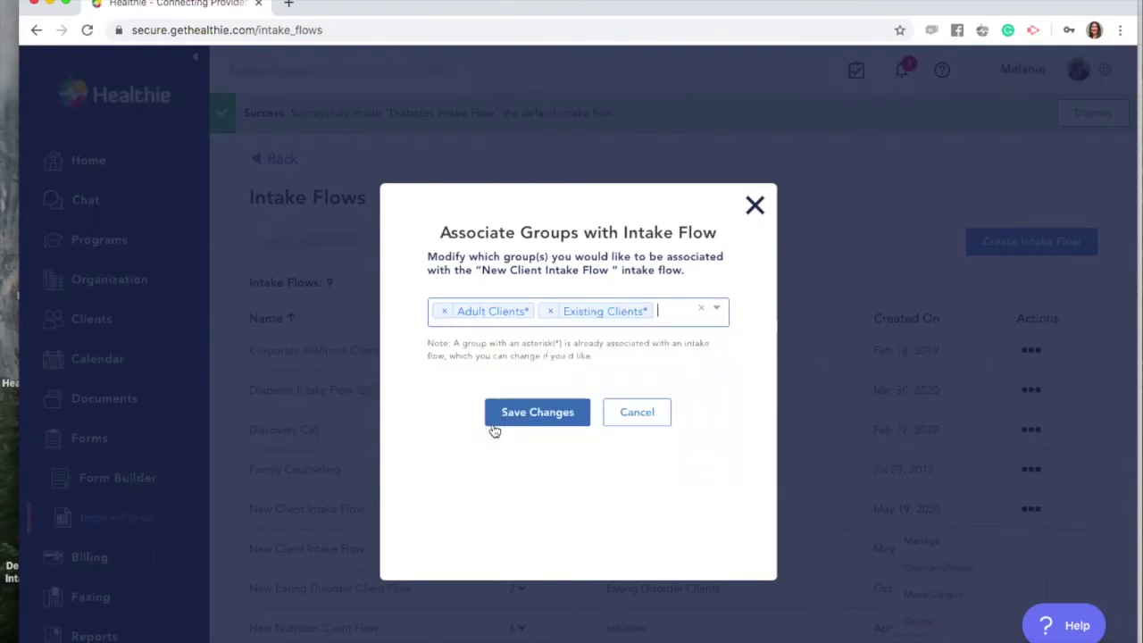
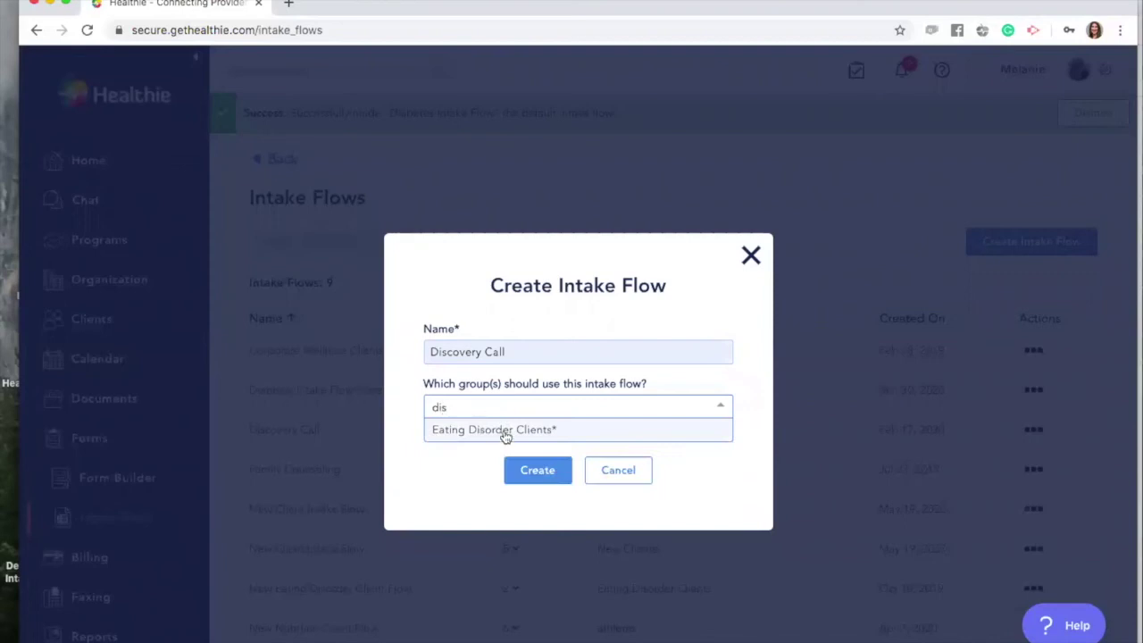
# - Assign the New Clients group to the new Discovery Call intake flow and create the flow
pyautogui.press('BackSpace')
pyautogui.press('BackSpace')
pyautogui.press('BackSpace')
pyautogui.press('BackSpace')
pyautogui.write('new')
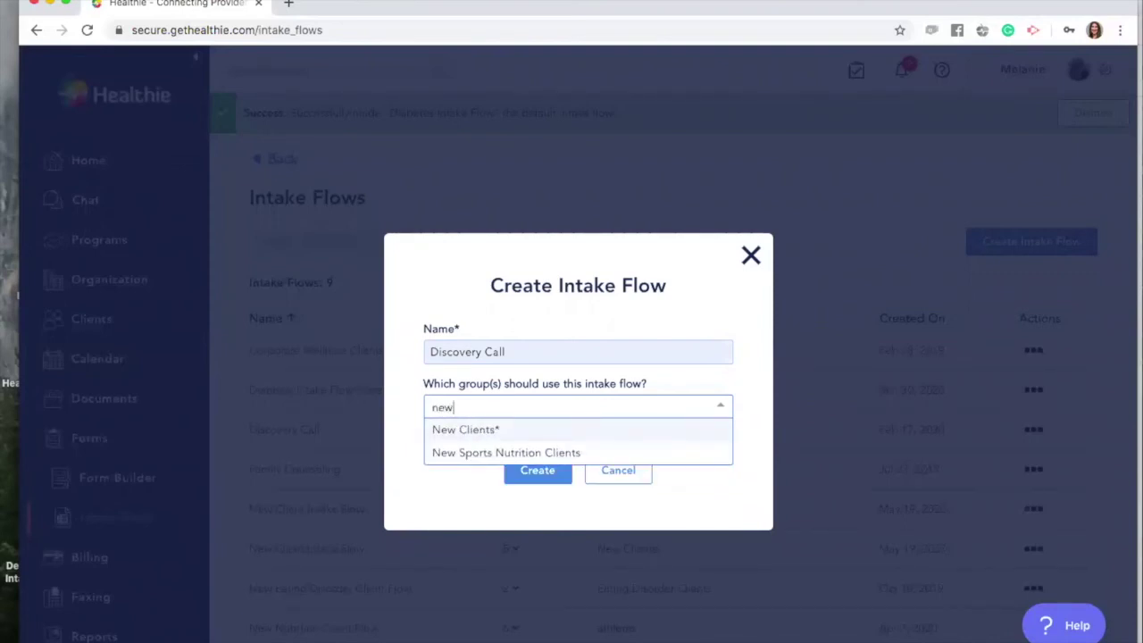
pyautogui.click(489, 430)
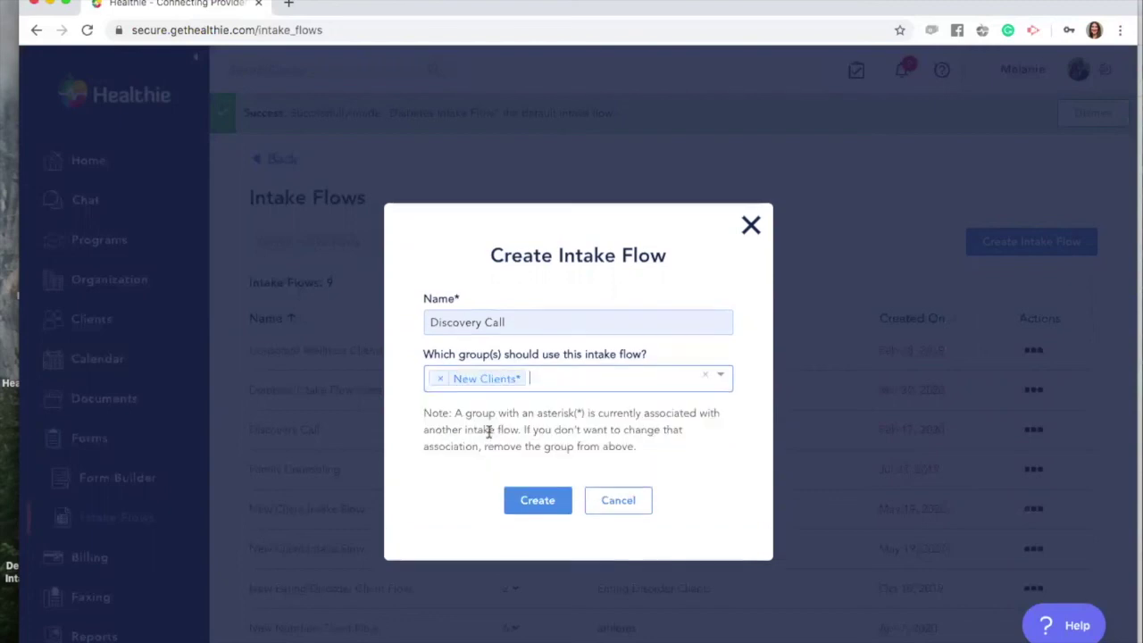
pyautogui.click(530, 500)
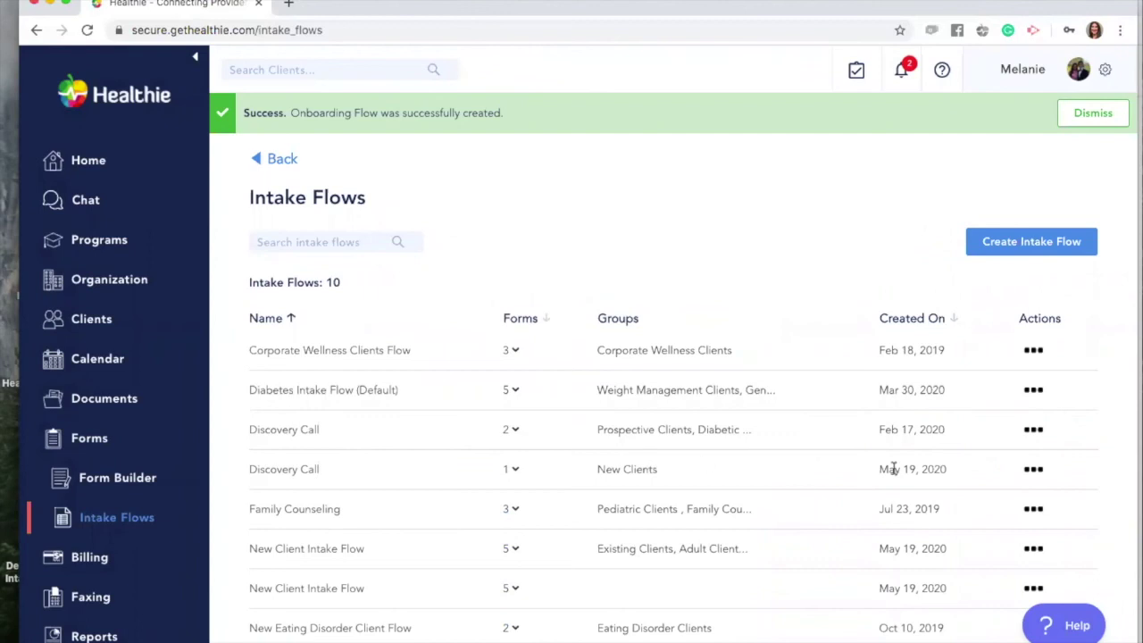
# - Open the Discovery Call flow assigned to New Clients for managing and view its Welcome form
pyautogui.click(1032, 469)
pyautogui.click(925, 501)
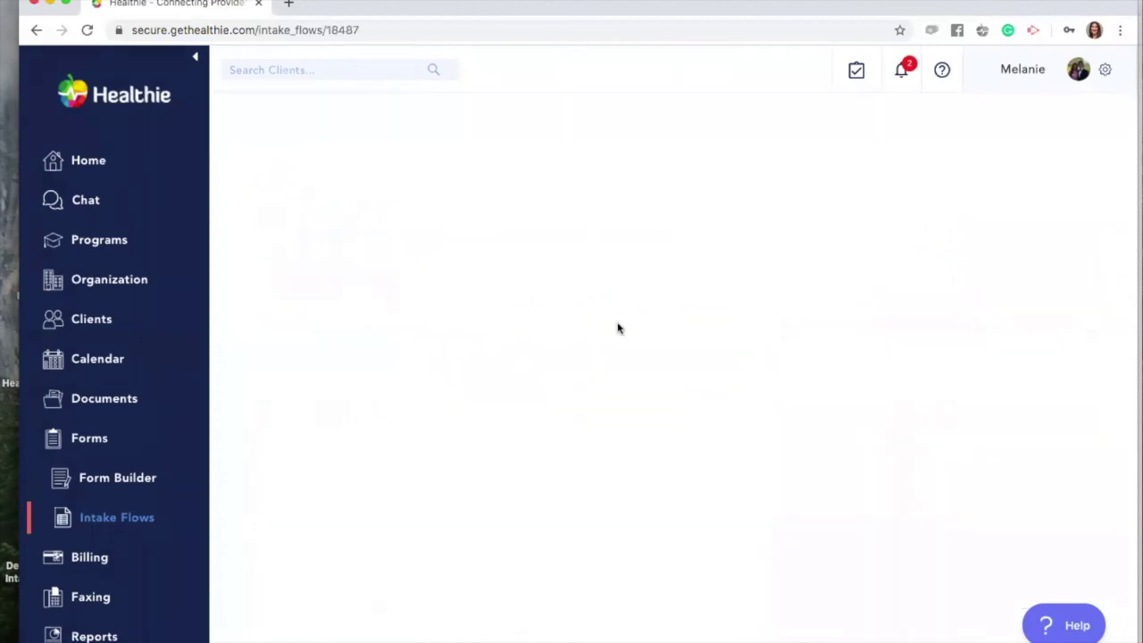
pyautogui.click(463, 314)
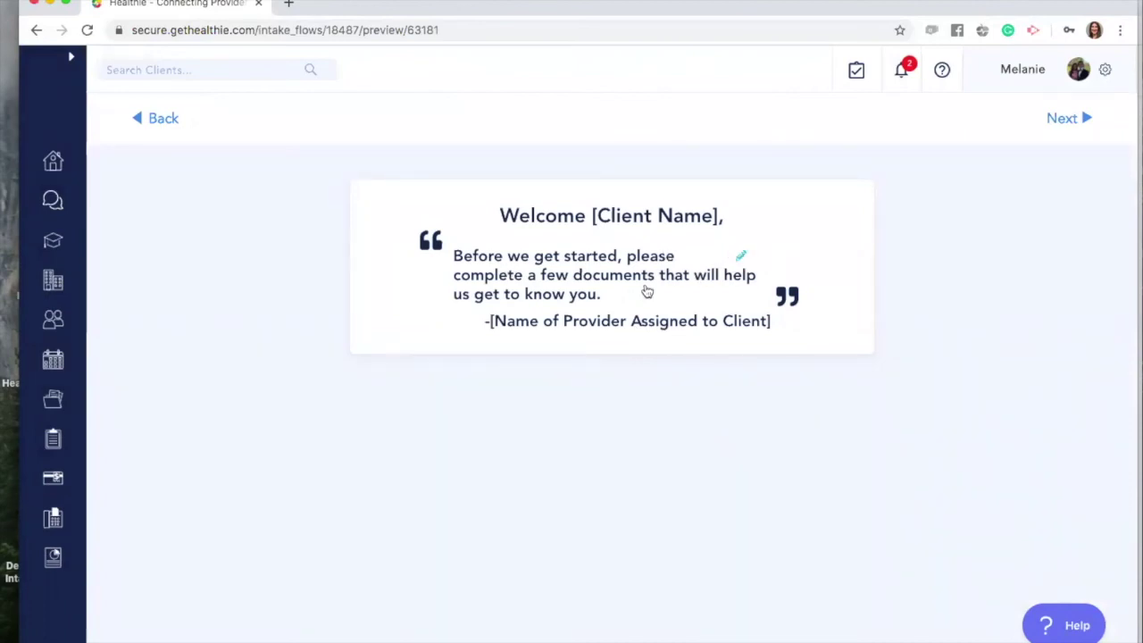
# - Replace the welcome message with "Welcome, I'm looking forward to our first call. If you have any questions, please email me at xxxxx" and save it
pyautogui.click(740, 258)
pyautogui.moveTo(706, 316); pyautogui.dragTo(496, 303)
pyautogui.moveTo(427, 290); pyautogui.dragTo(387, 253)
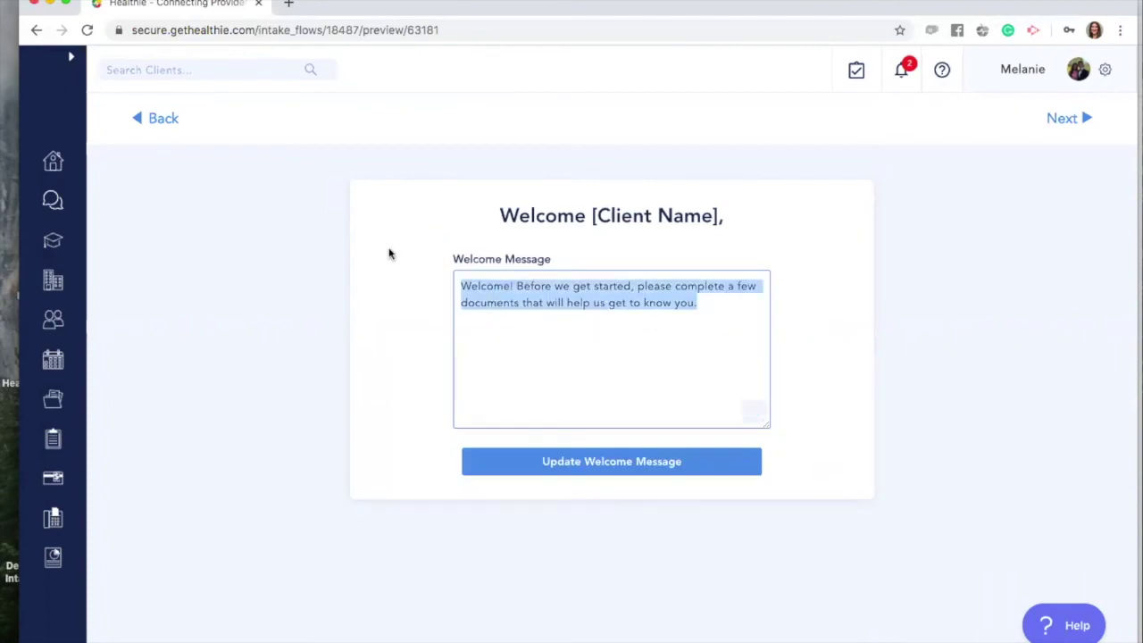
pyautogui.click(387, 253)
pyautogui.click(735, 258)
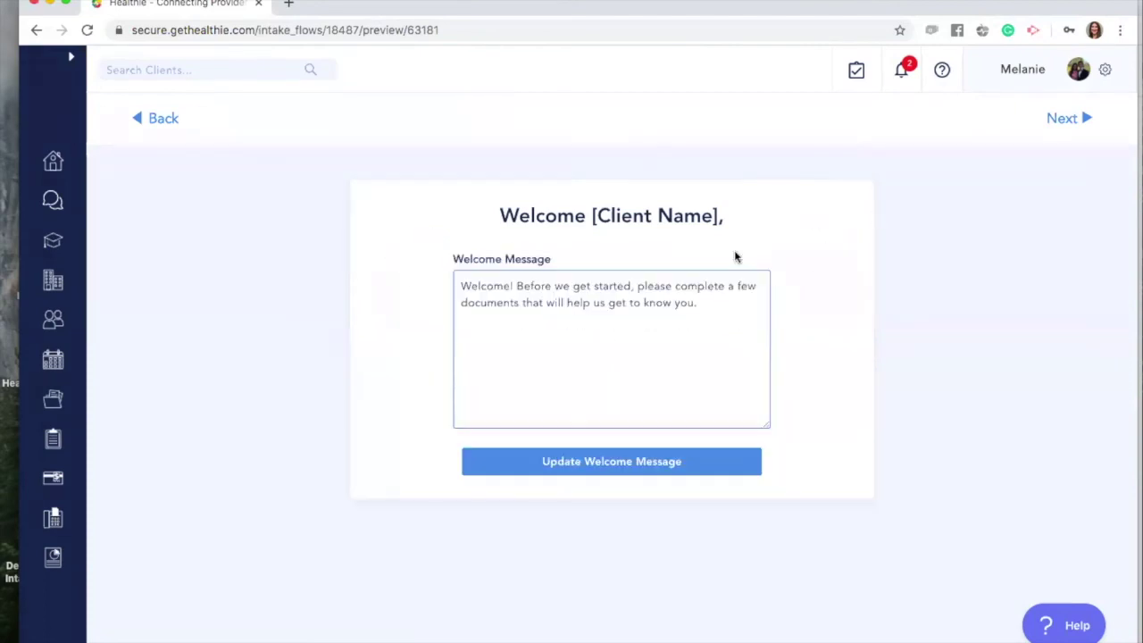
pyautogui.tripleClick(715, 306)
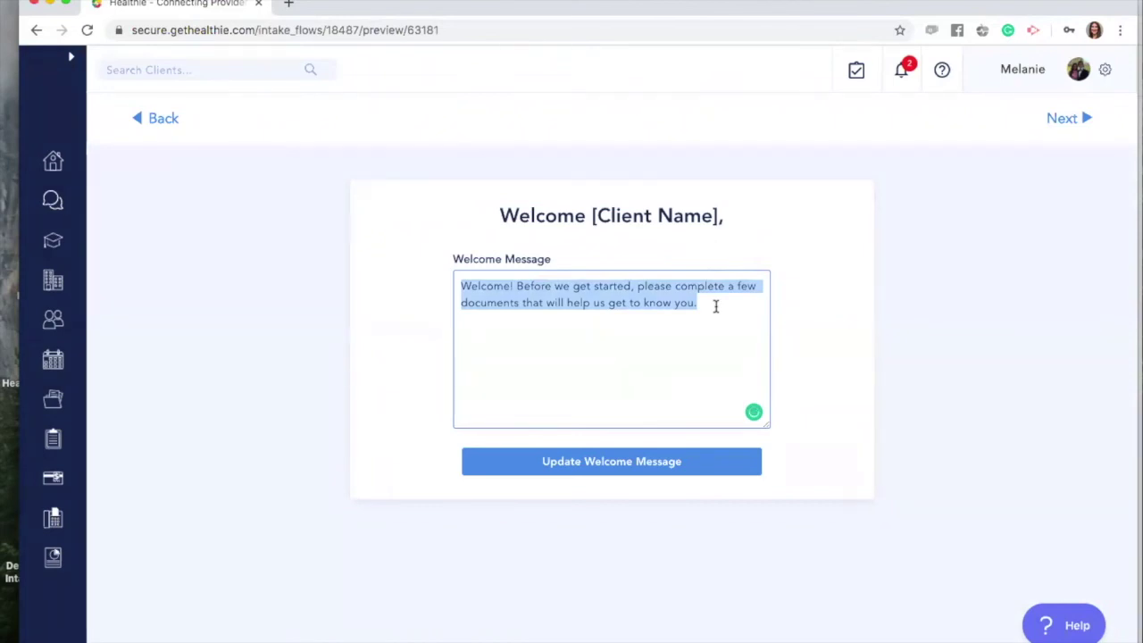
pyautogui.write('Welcome, ')
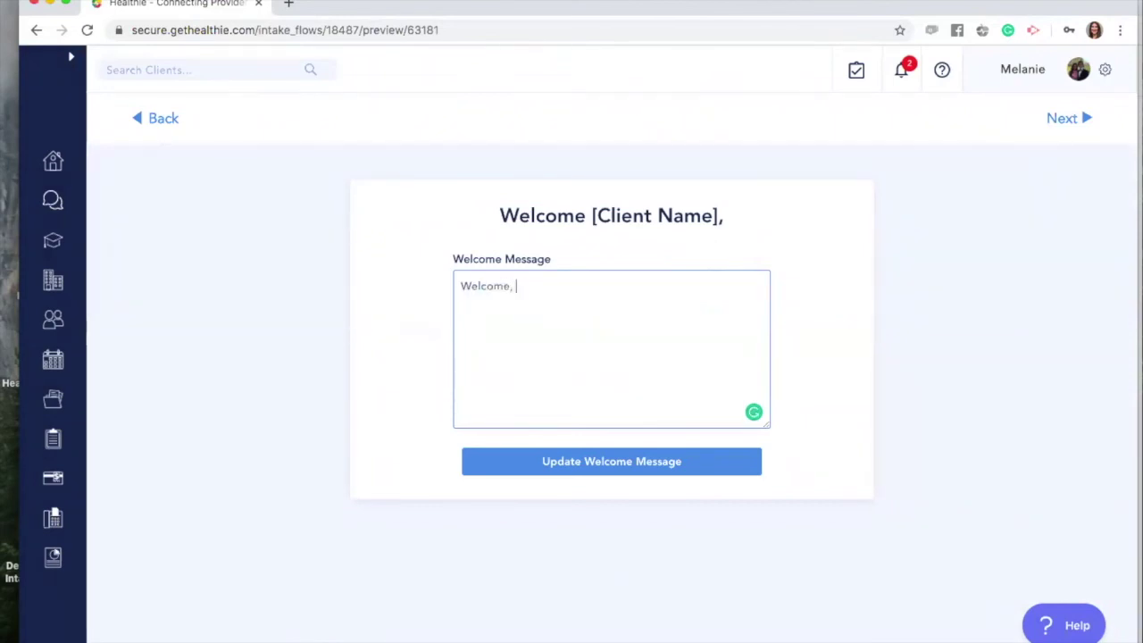
pyautogui.write("I'm looking or")
pyautogui.press('BackSpace')
pyautogui.press('BackSpace')
pyautogui.write('foe')
pyautogui.write('ward to our')
pyautogui.write(' first al')
pyautogui.write('l')
pyautogui.press('BackSpace')
pyautogui.press('BackSpace')
pyautogui.press('BackSpace')
pyautogui.write('ca')
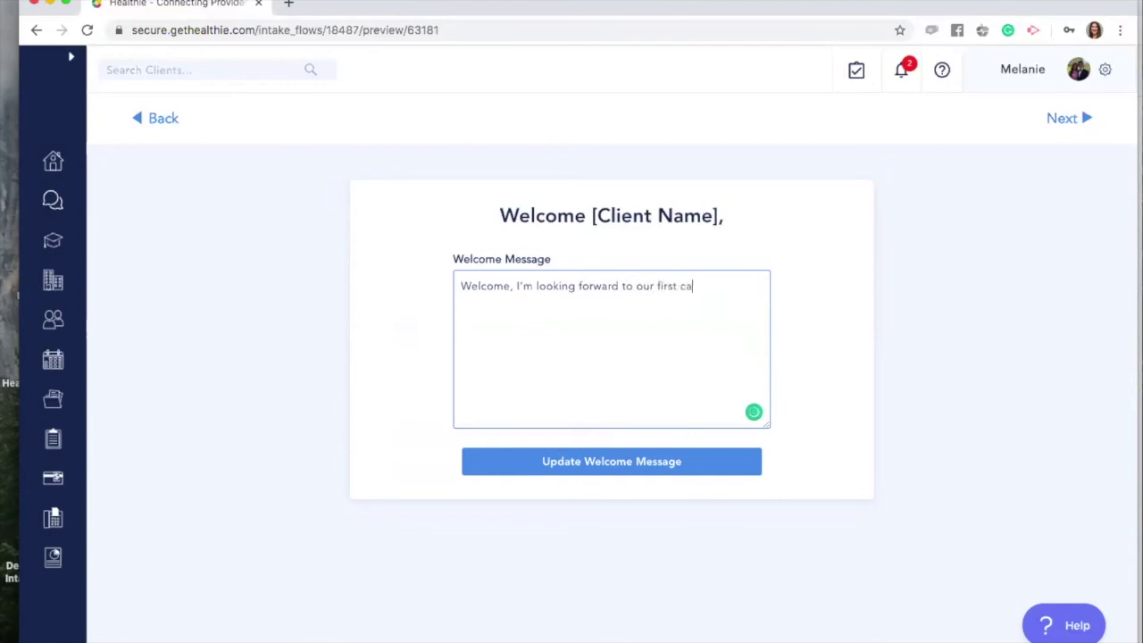
pyautogui.write('ll. If you have any questions, pleas')
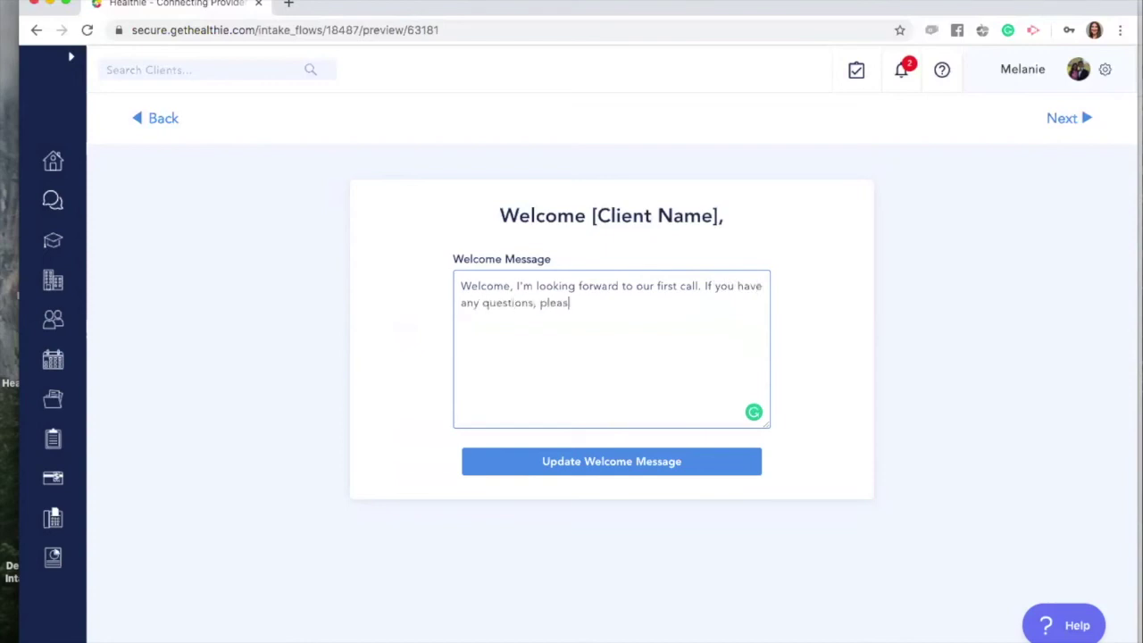
pyautogui.write('e email me at xxxxx')
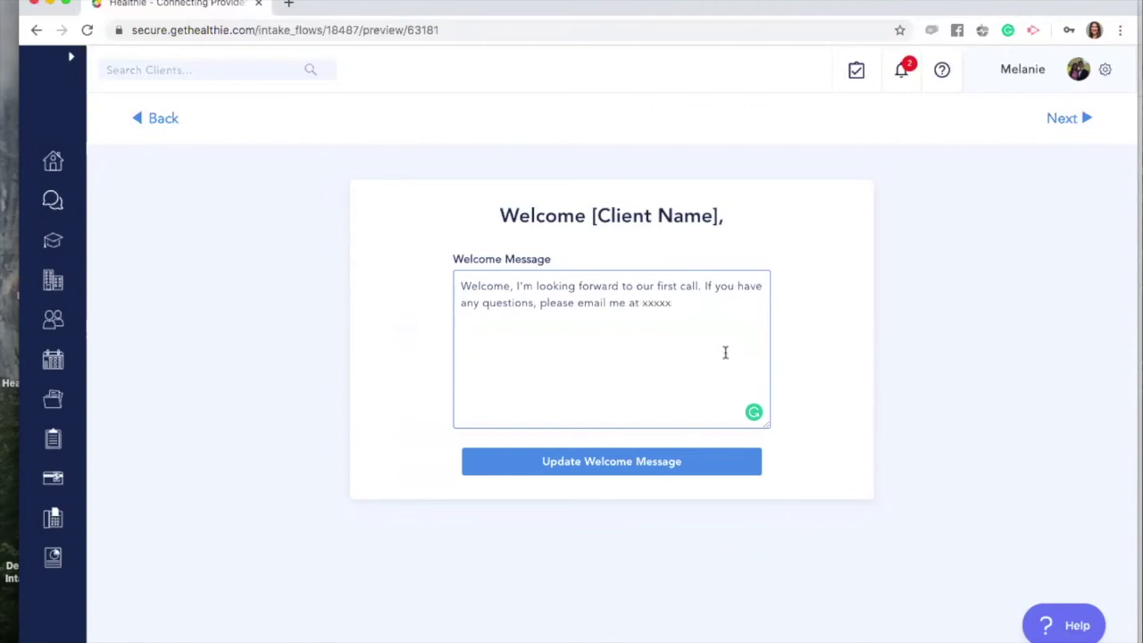
pyautogui.click(613, 460)
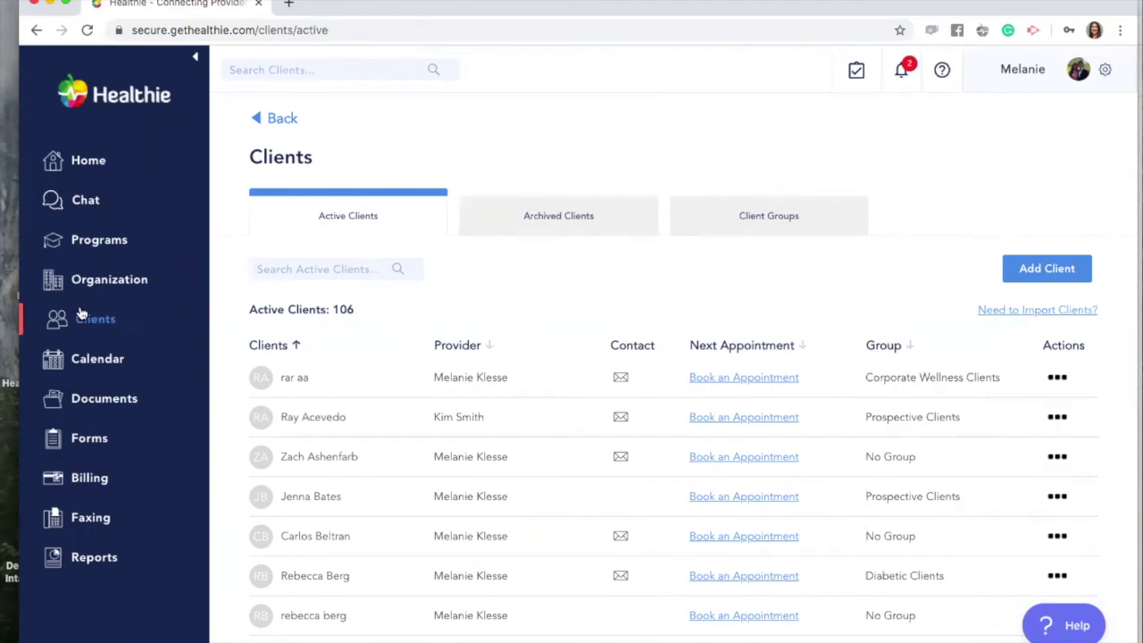
# - Open the intake forms in the charting section of the second client in the active clients list
pyautogui.click(312, 417)
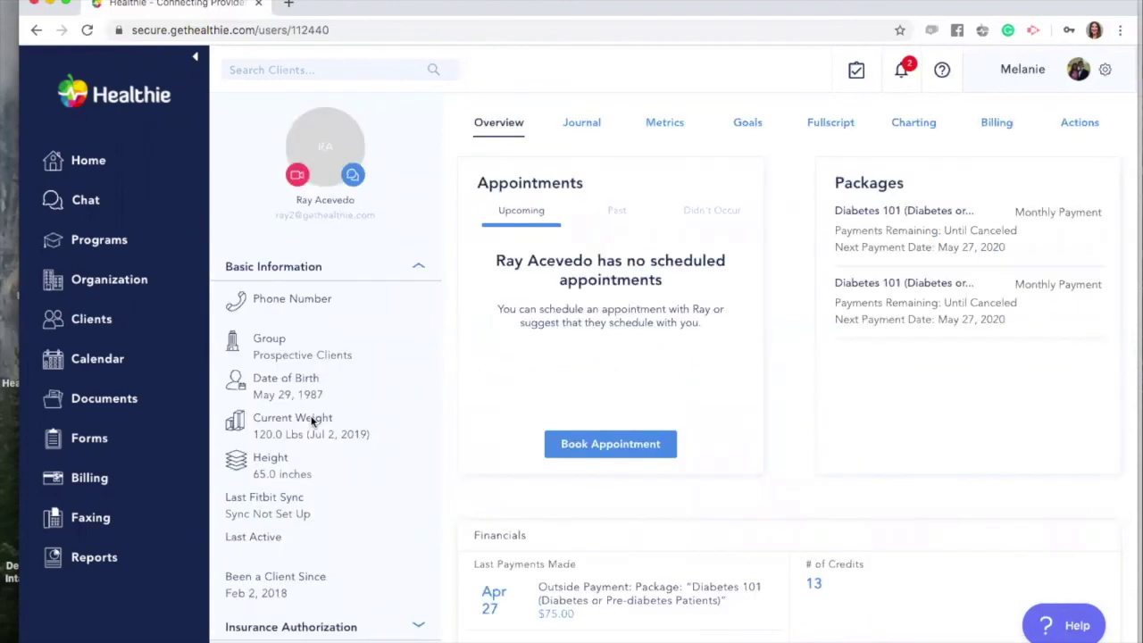
pyautogui.click(920, 122)
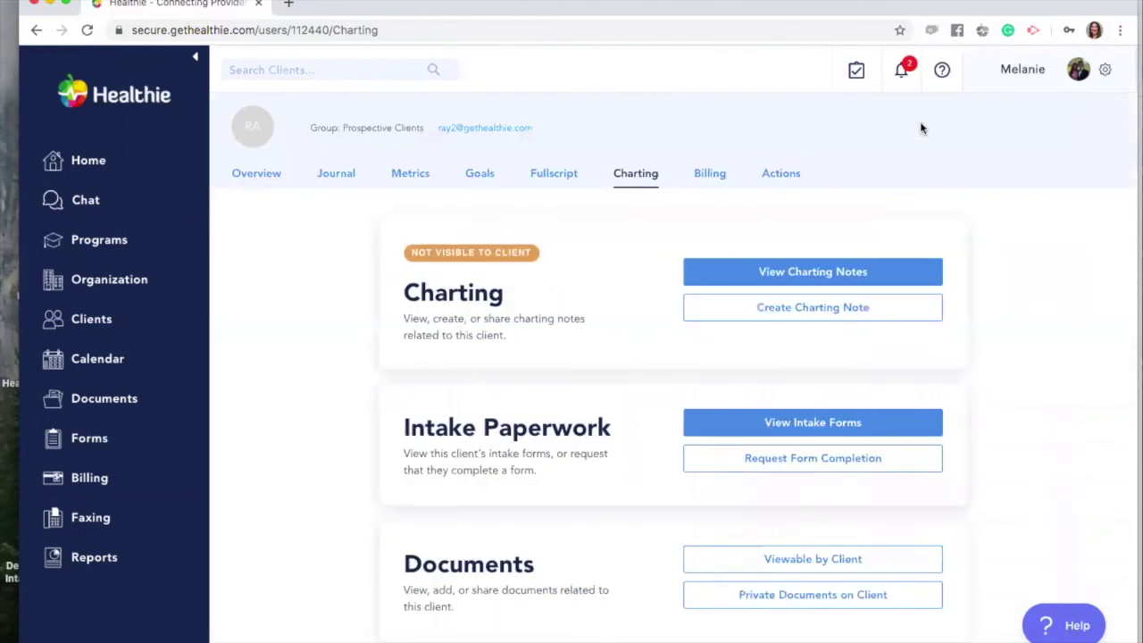
pyautogui.click(899, 426)
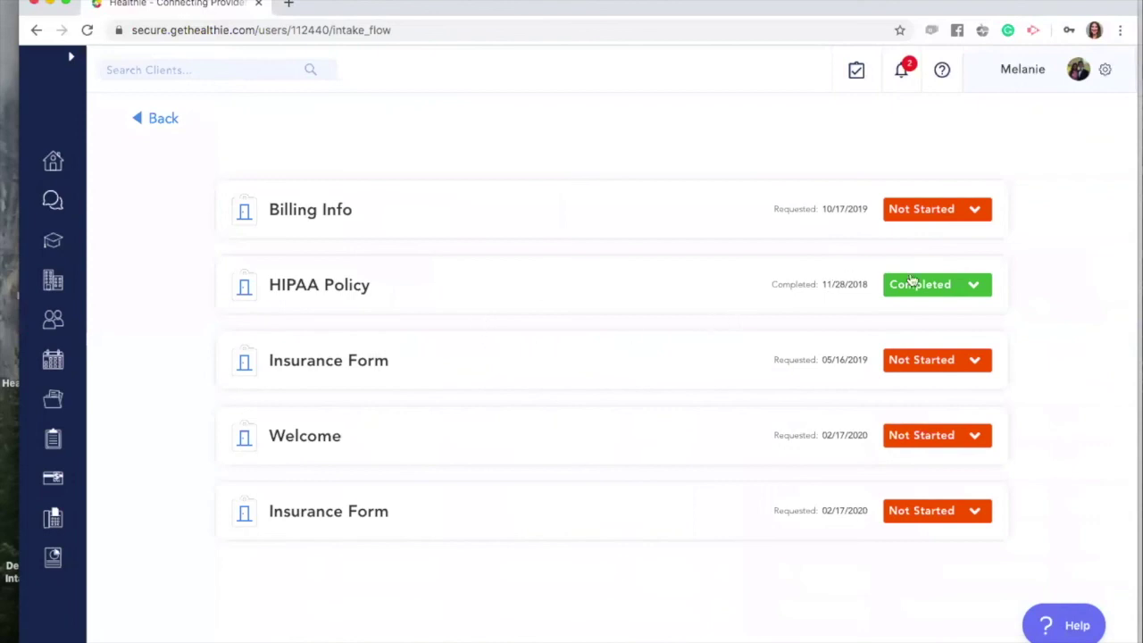
# - Examine the actions available for the client's completed HIPAA Policy and for the not-started Billing Info and Insurance Form
pyautogui.click(982, 287)
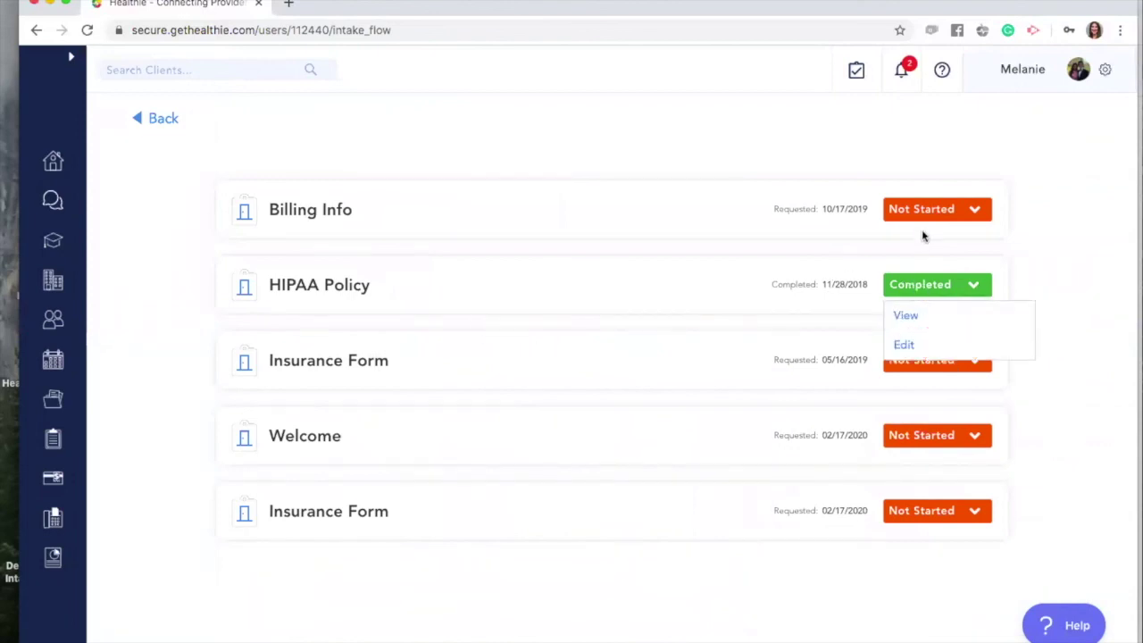
pyautogui.click(996, 228)
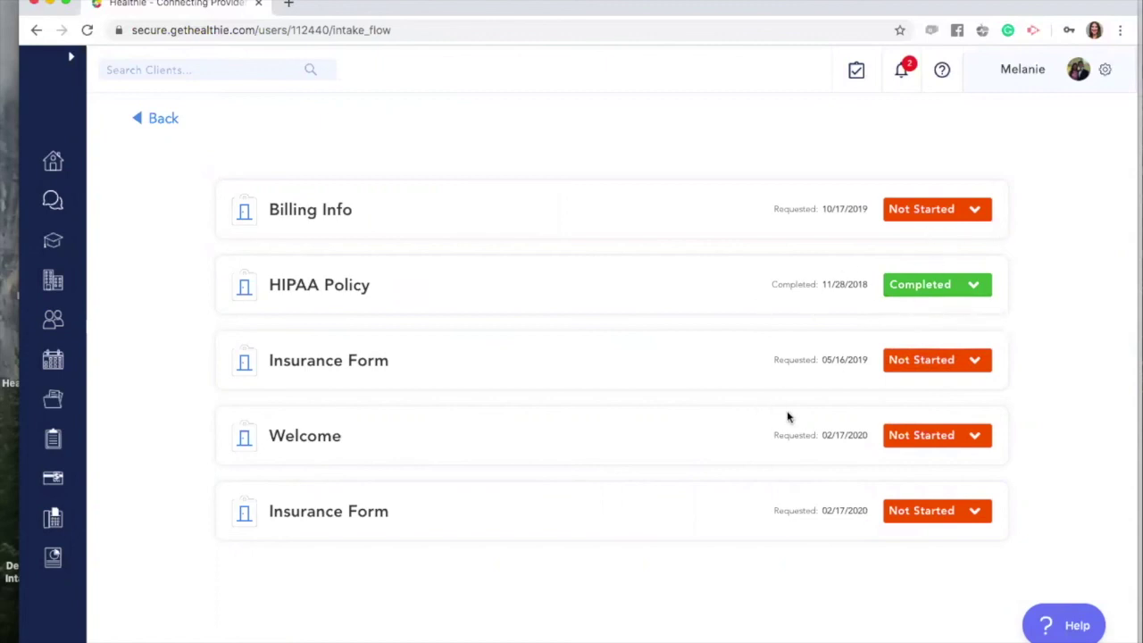
pyautogui.click(983, 211)
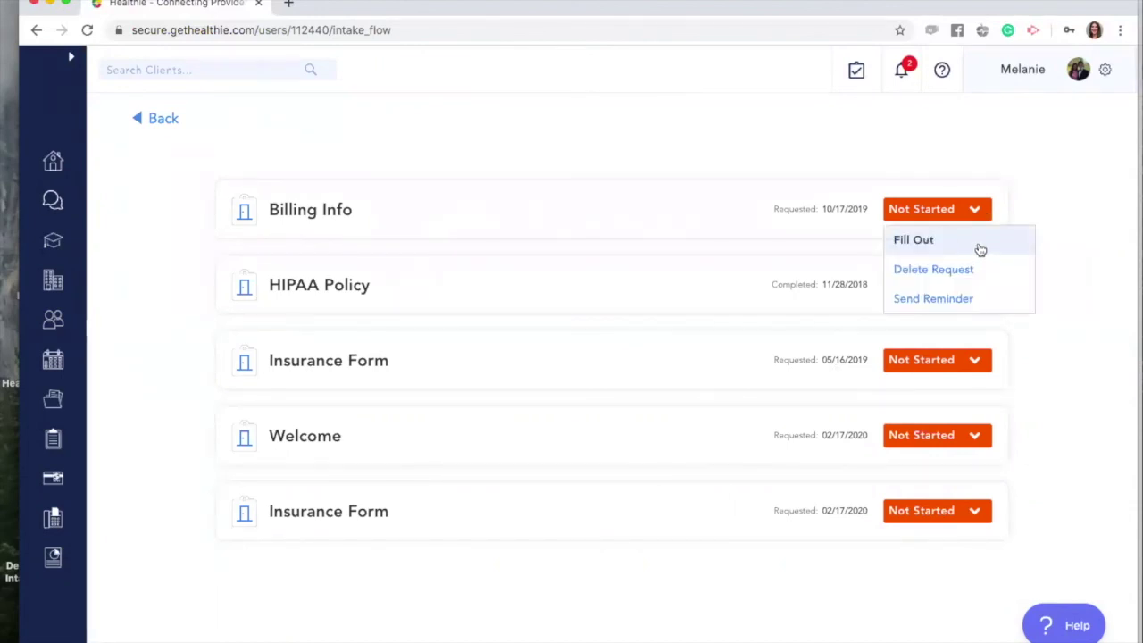
pyautogui.click(1049, 203)
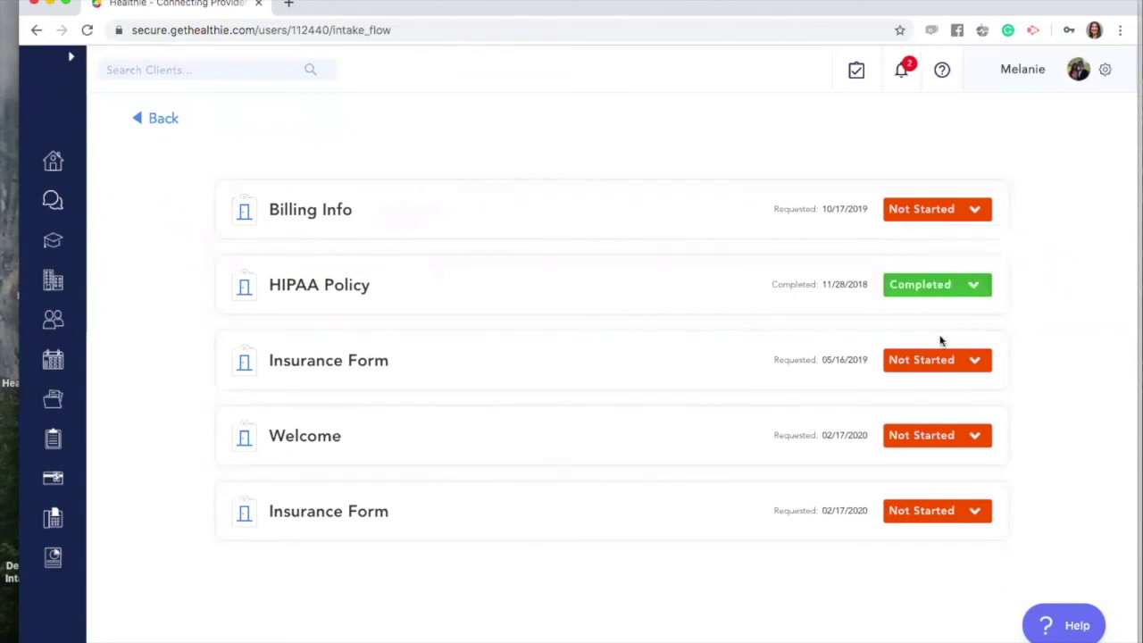
pyautogui.click(982, 365)
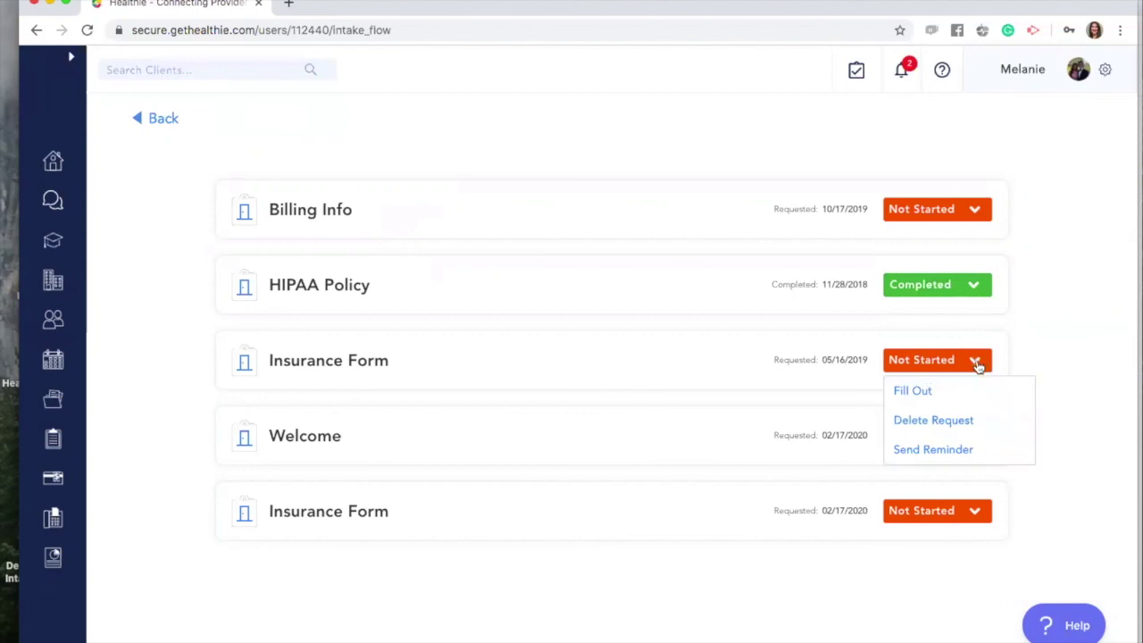
# - Send the client a reminder for the Insurance Form requested on 05/16/2019 and return to the client's charting section
pyautogui.click(947, 455)
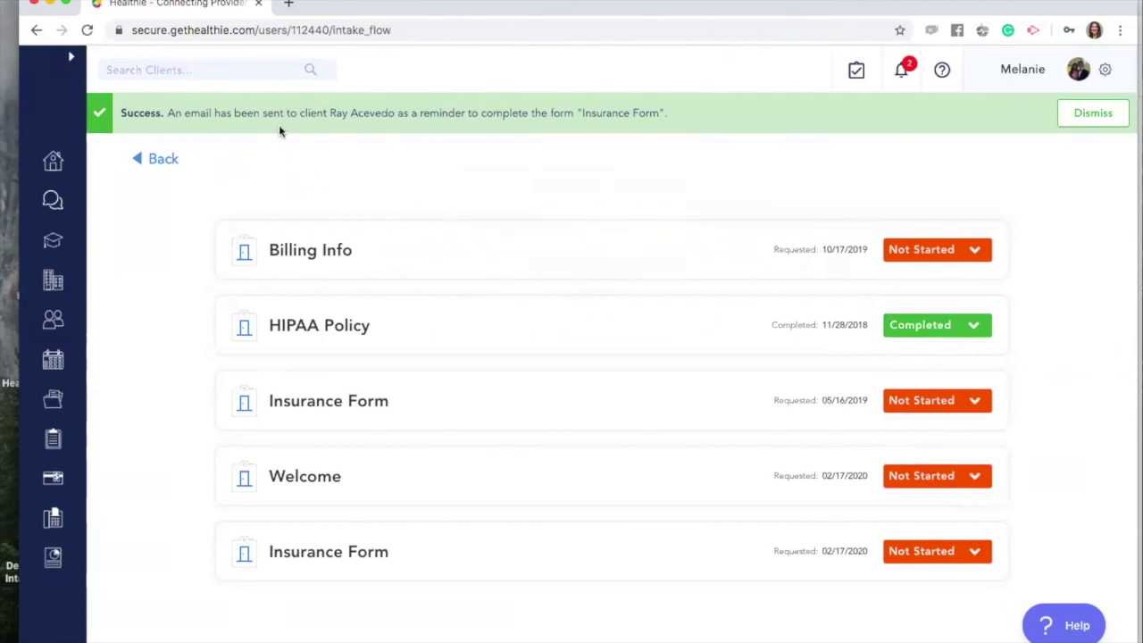
pyautogui.rightClick(657, 306)
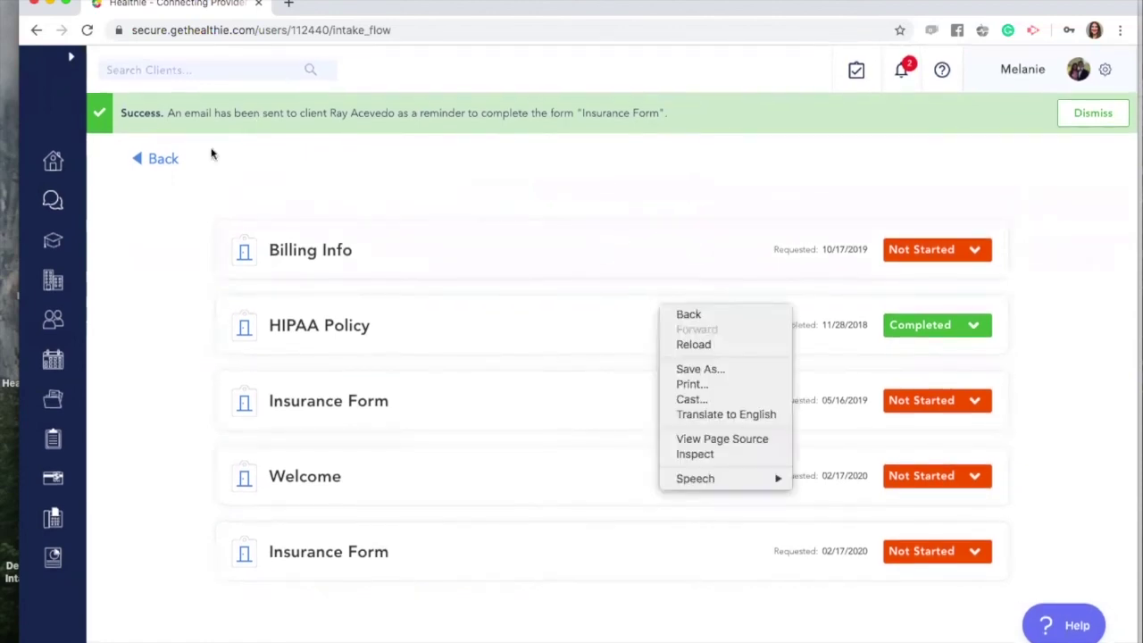
pyautogui.click(319, 185)
pyautogui.click(162, 161)
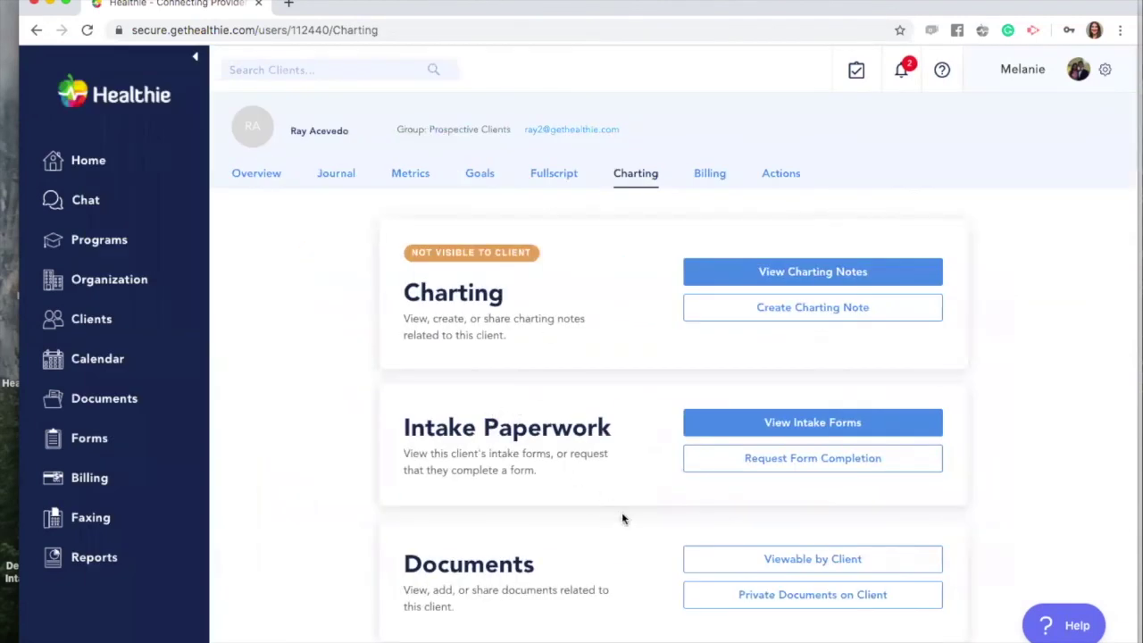
# - Open the form completion requests for the client's intake paperwork and send a request email for the Profile Picture form
pyautogui.scroll(-1, 623, 518)
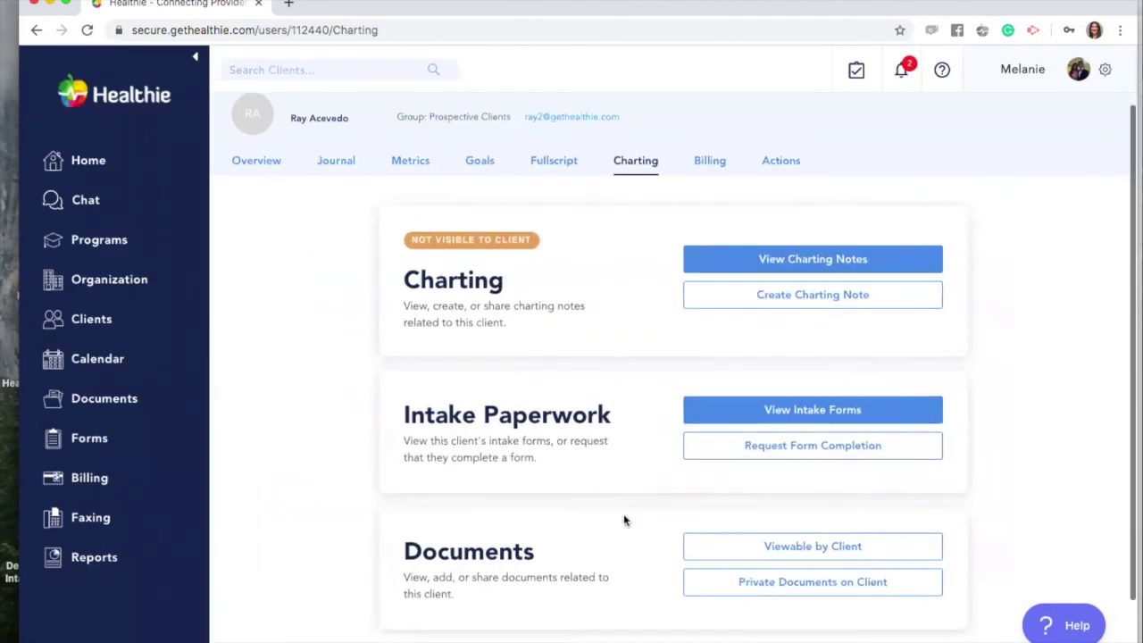
pyautogui.click(774, 447)
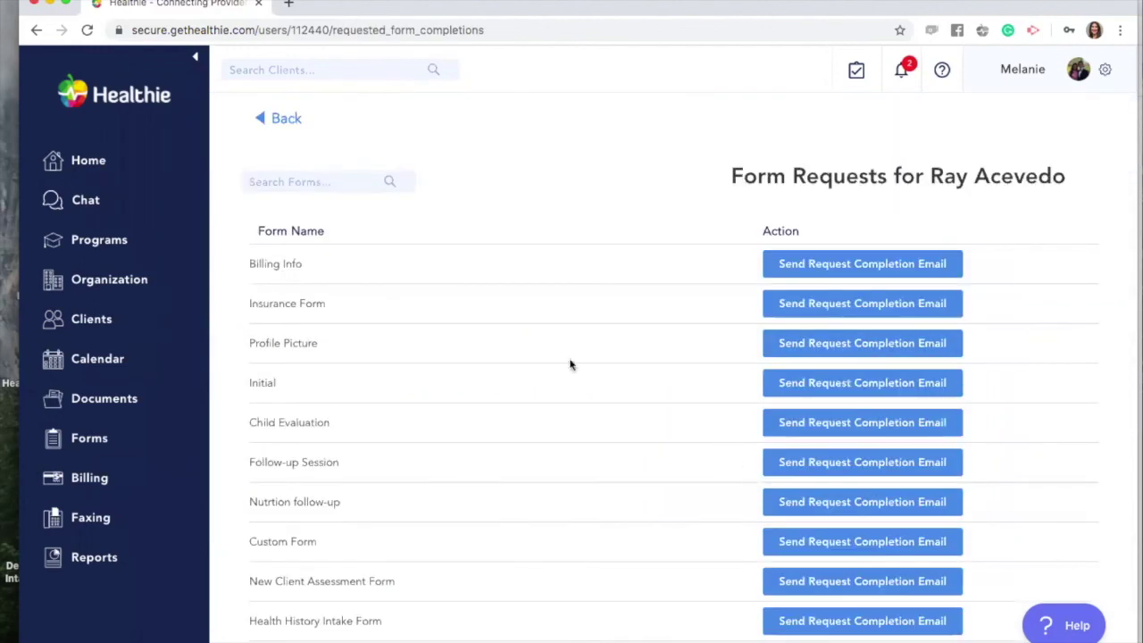
pyautogui.scroll(-4, 476, 493)
pyautogui.scroll(1, 476, 493)
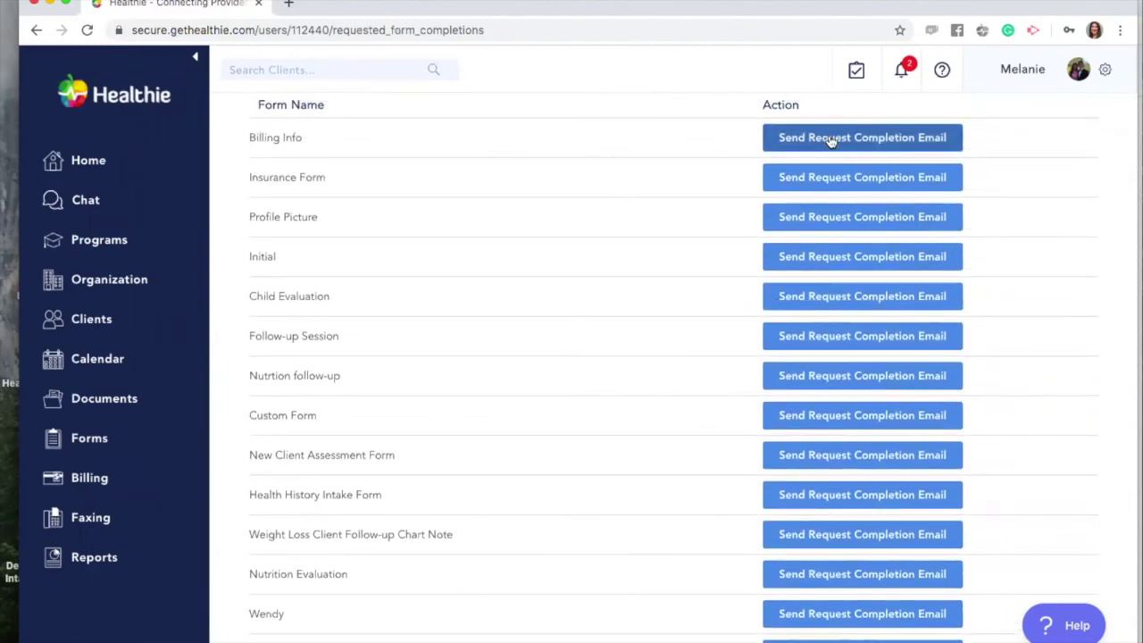
pyautogui.scroll(2, 527, 324)
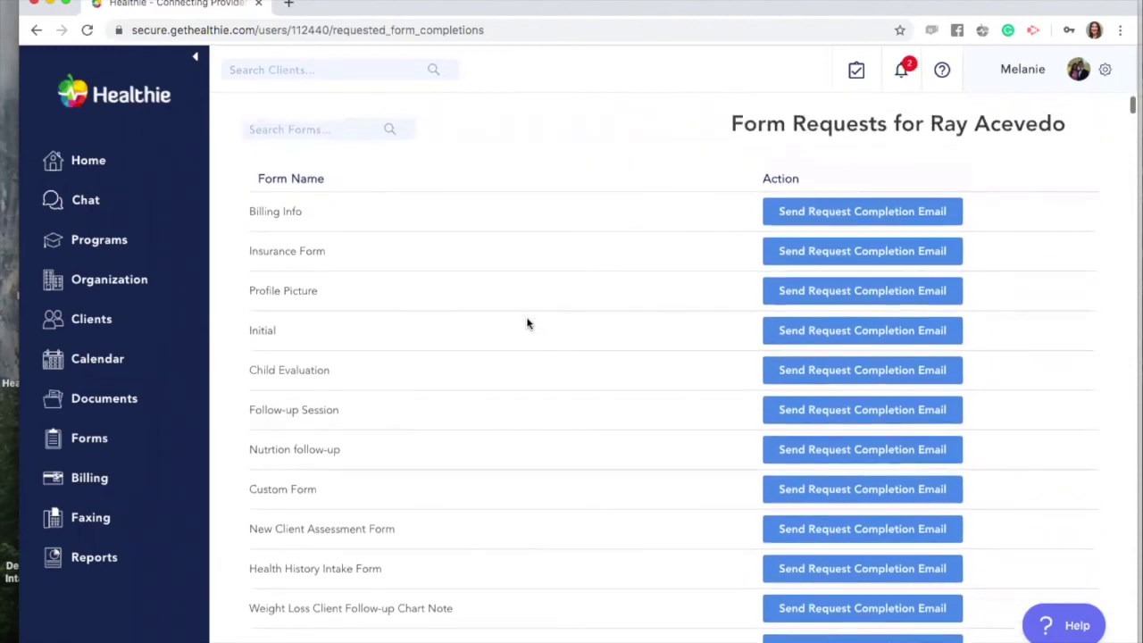
pyautogui.click(823, 284)
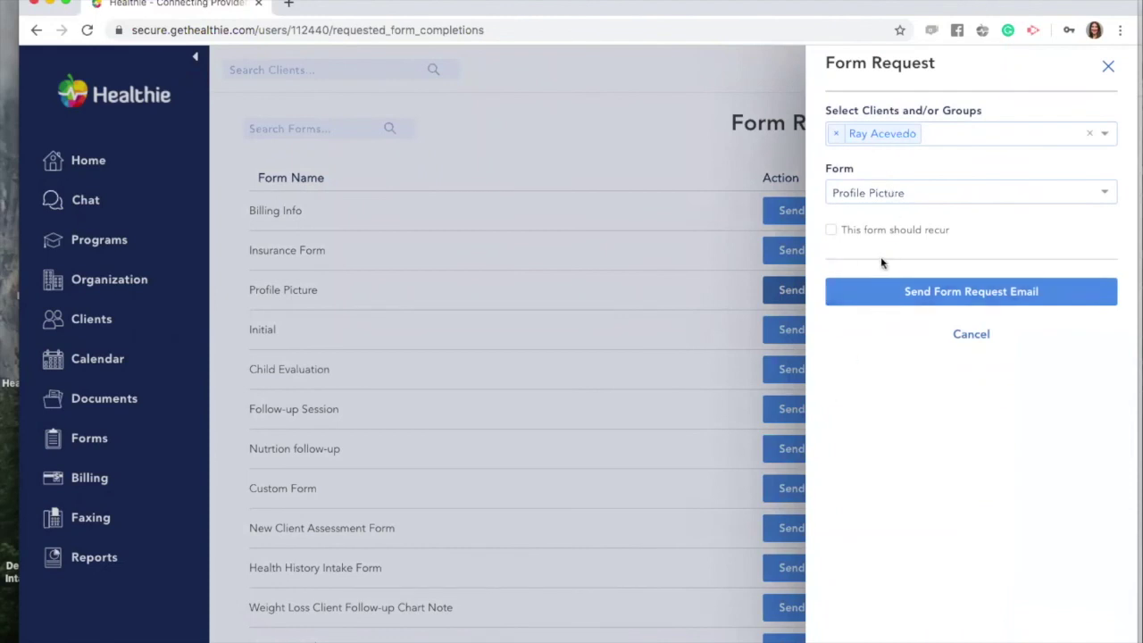
pyautogui.click(888, 291)
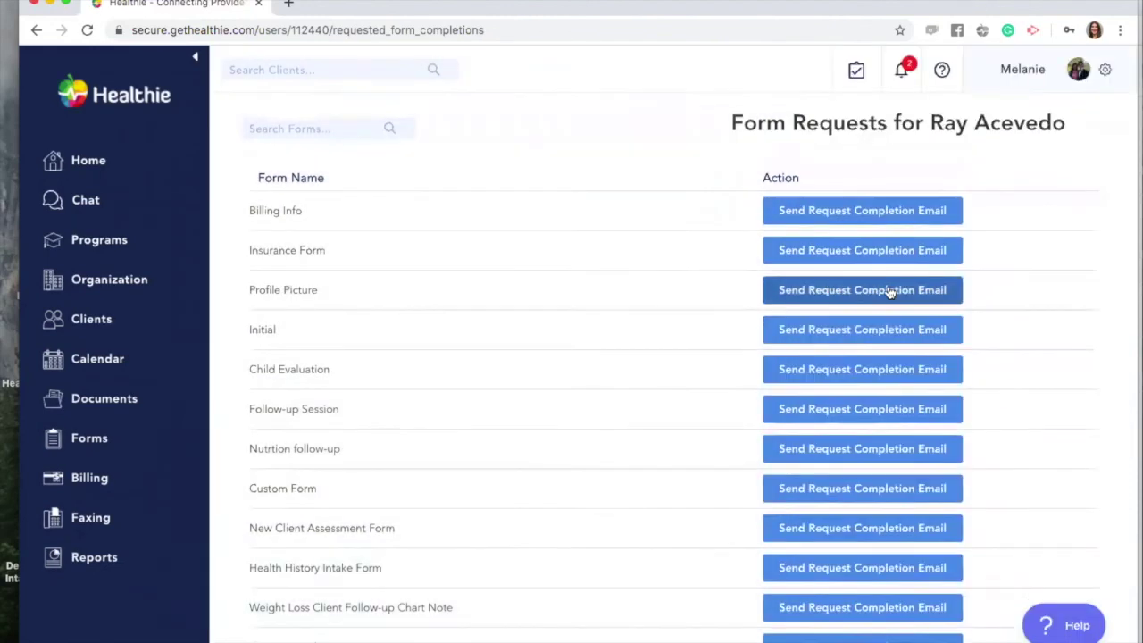